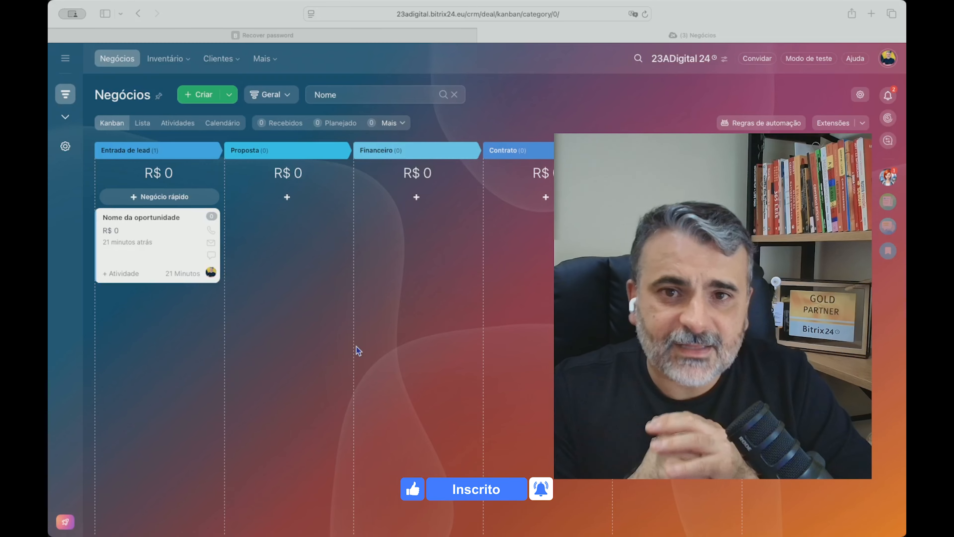
# Step: Open the details of the deal "Nome da oportunidade" from the Entrada de lead stage
pyautogui.click(205, 331)
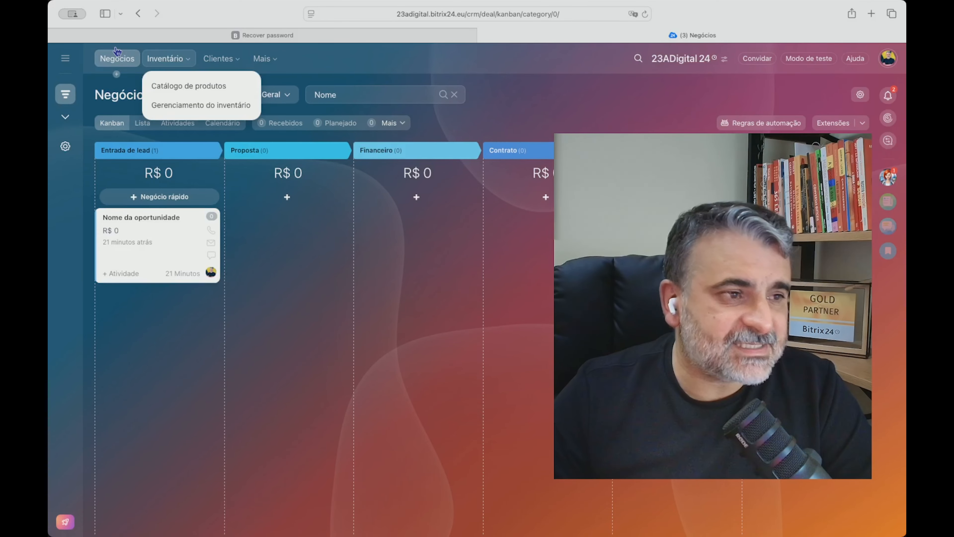
pyautogui.click(184, 248)
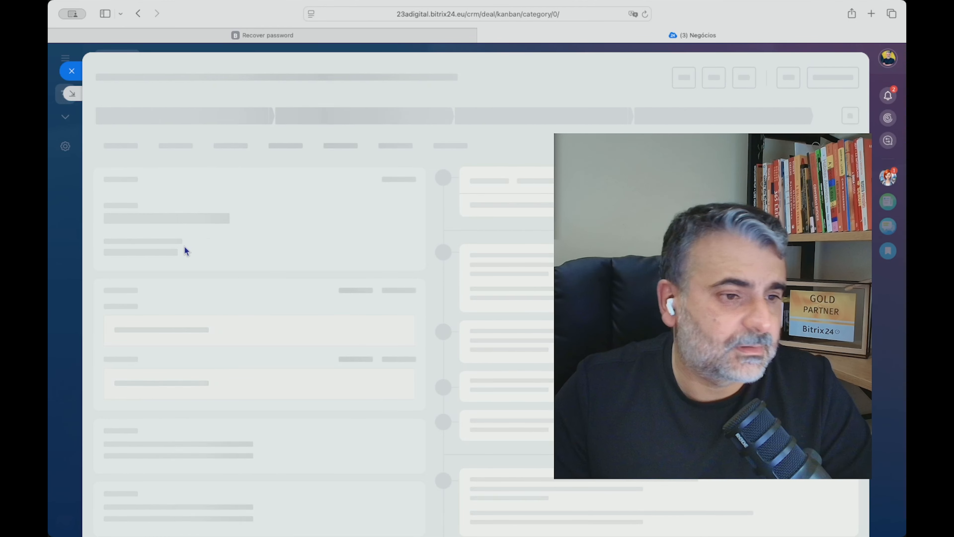
pyautogui.scroll(-10, 219, 351)
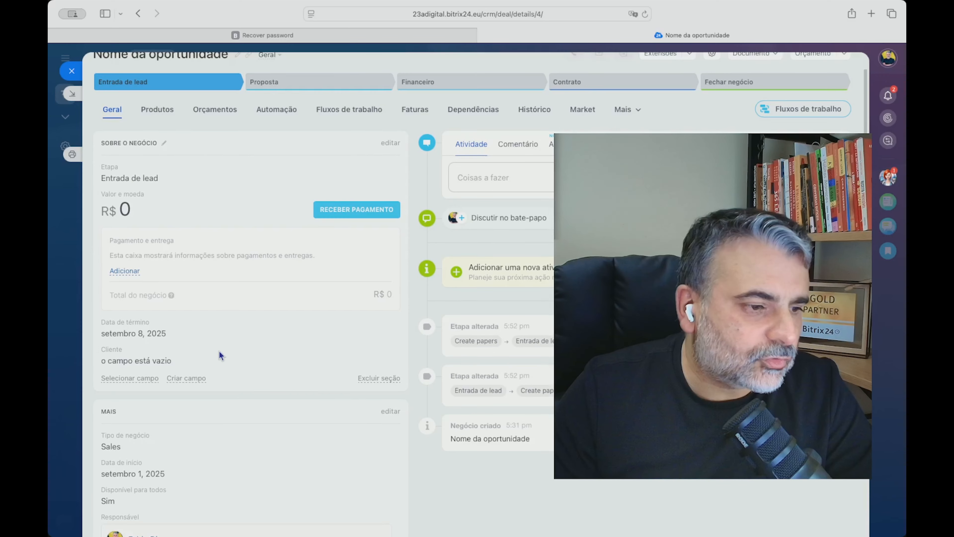
# Step: Delete the Produtos and Negócio recorrente sections from the deal form
pyautogui.click(407, 379)
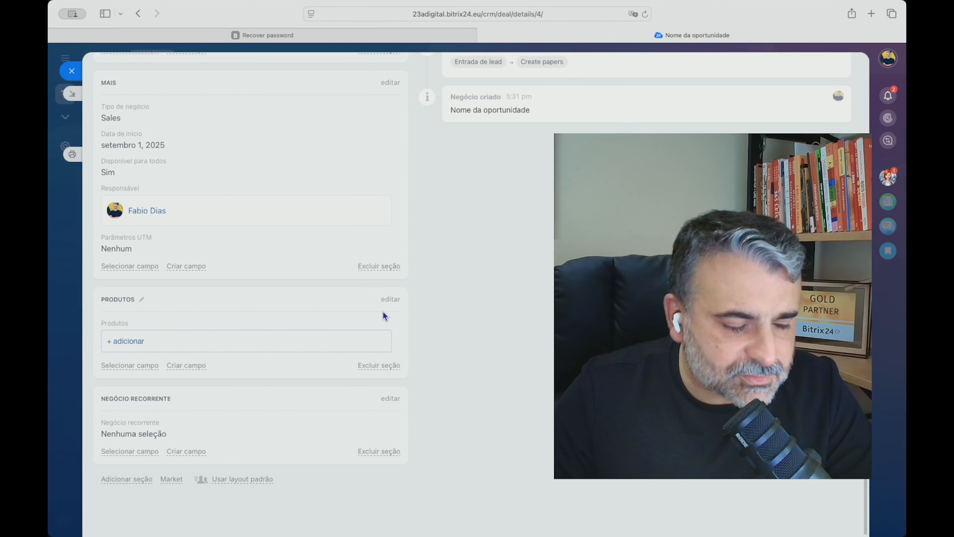
pyautogui.click(390, 300)
pyautogui.click(377, 374)
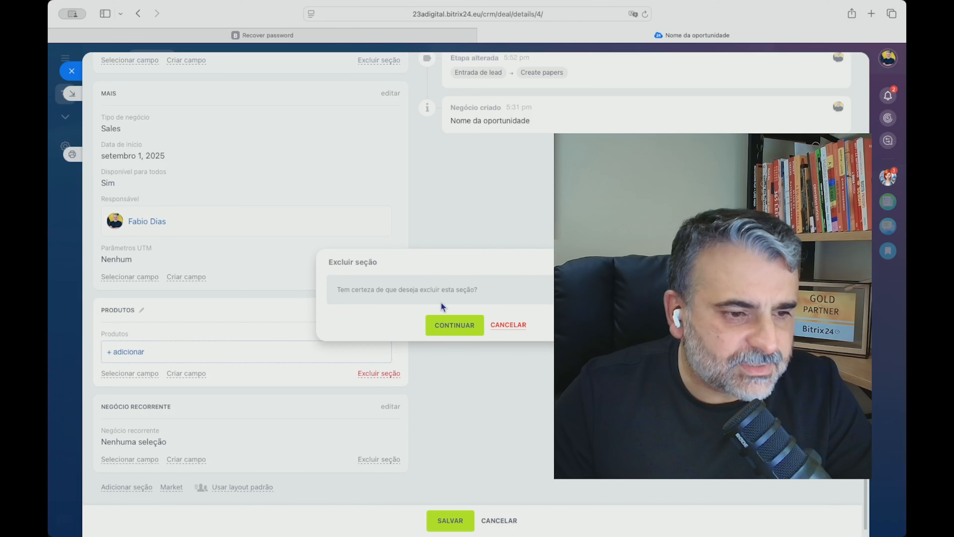
pyautogui.click(455, 326)
pyautogui.click(380, 451)
pyautogui.click(455, 324)
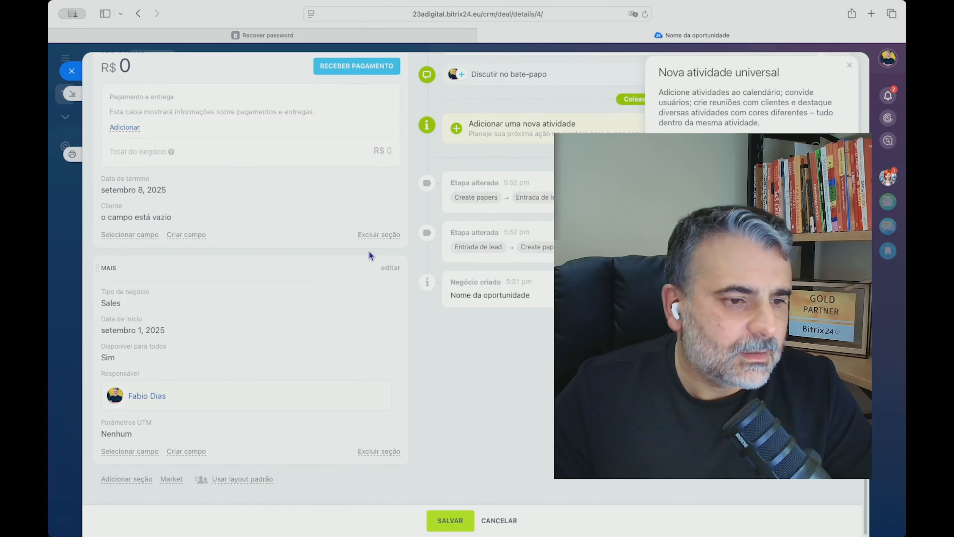
# Step: Put the Mais section into edit mode and add a new form section named FINANCEIRO
pyautogui.click(391, 268)
pyautogui.scroll(-5, 278, 376)
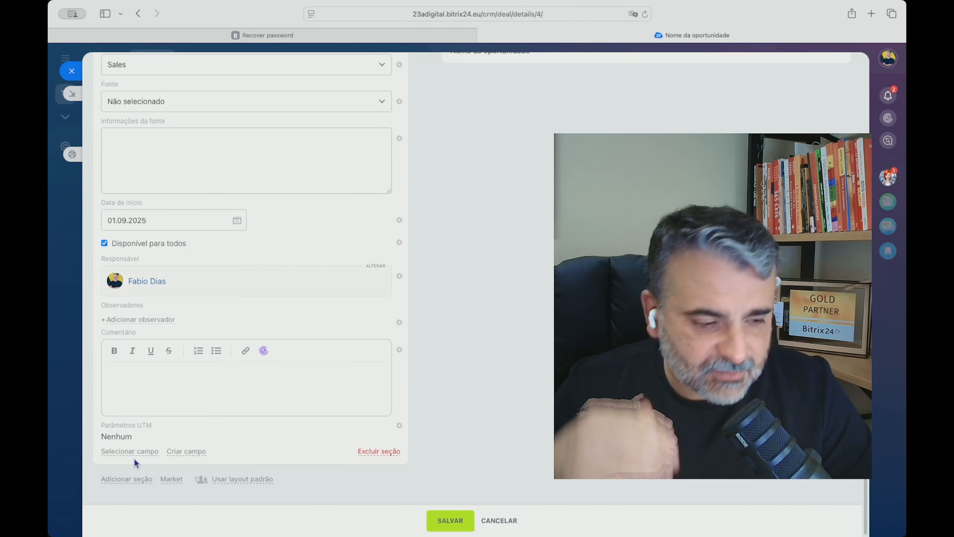
pyautogui.click(116, 479)
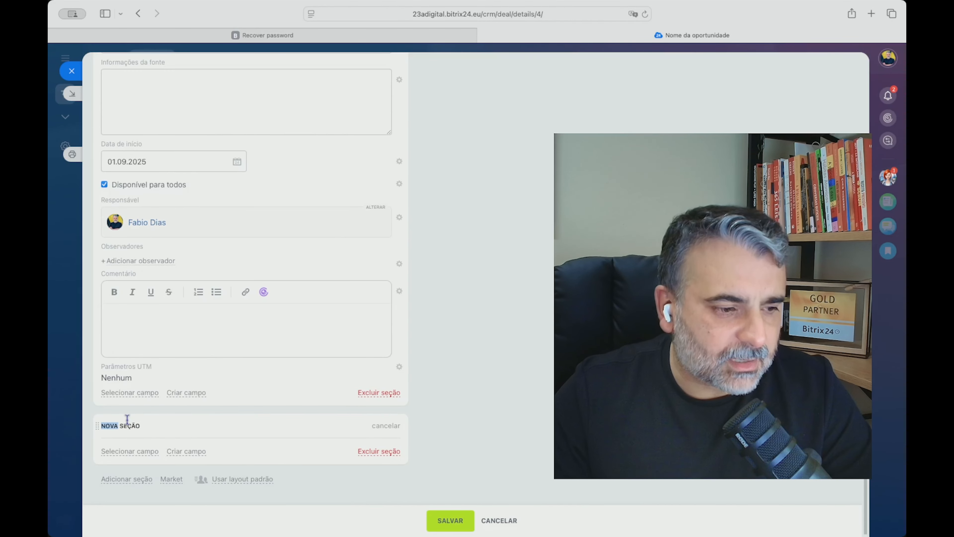
pyautogui.write('FINANCEIRO')
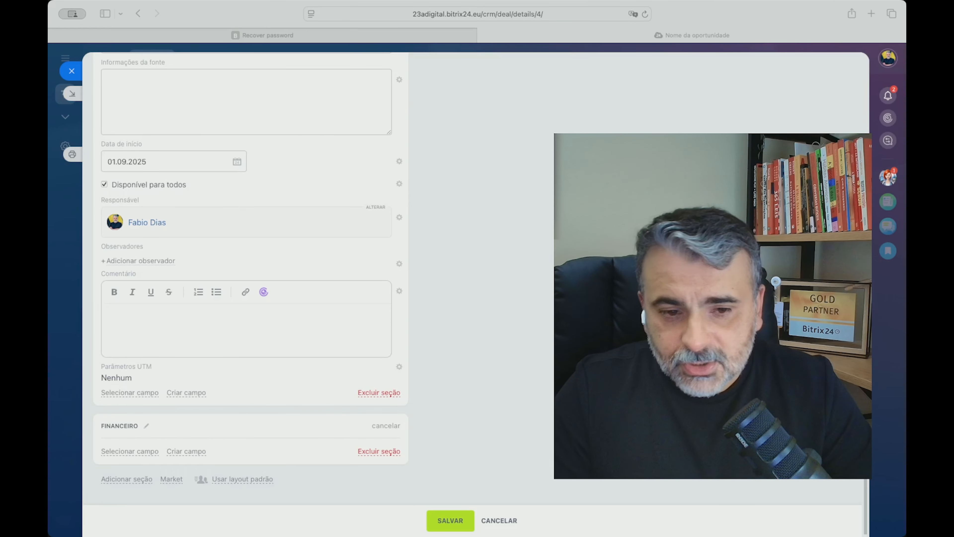
pyautogui.click(248, 415)
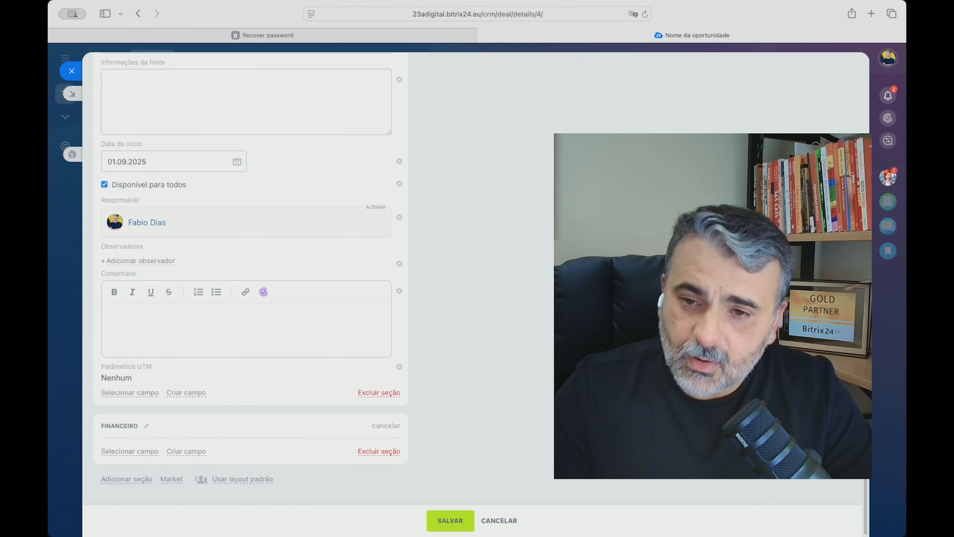
pyautogui.click(198, 452)
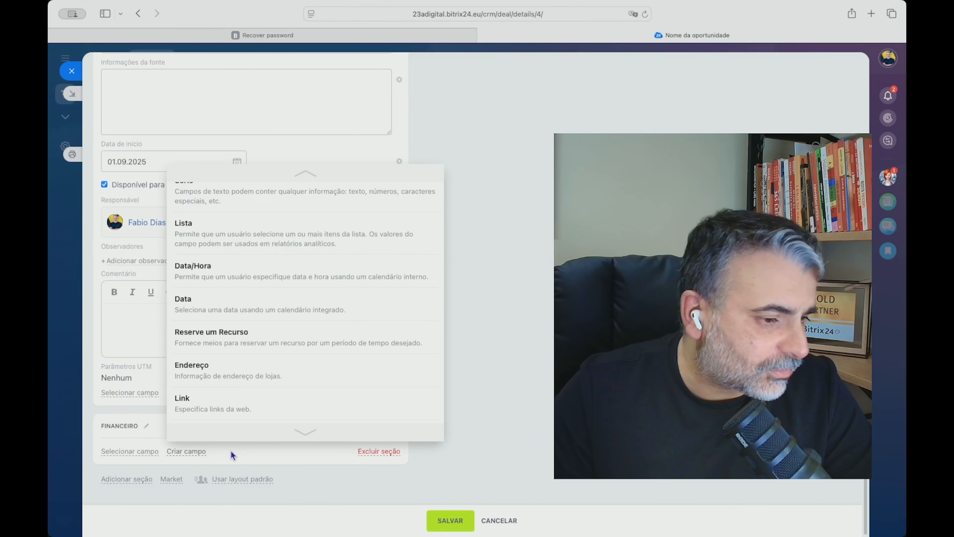
pyautogui.click(222, 226)
pyautogui.scroll(-3, 198, 420)
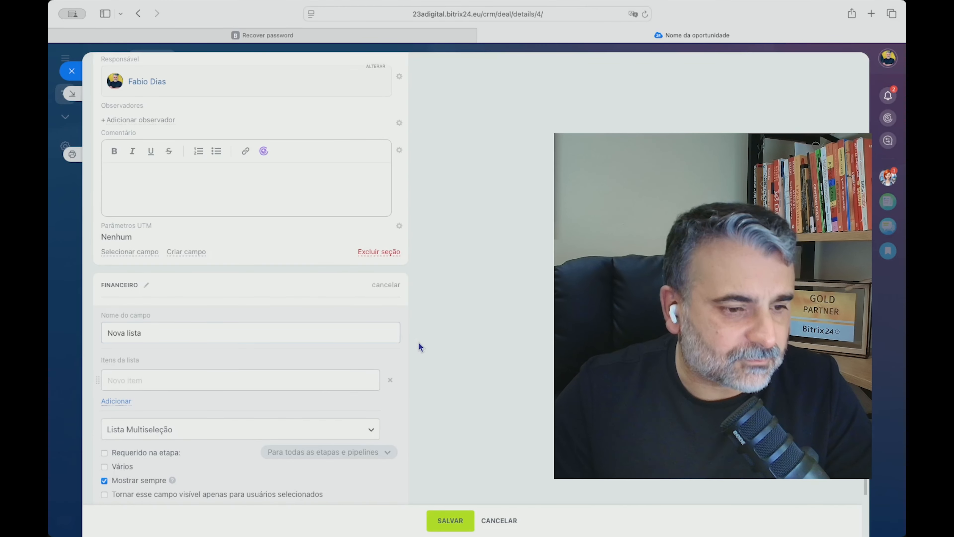
pyautogui.scroll(-2, 251, 443)
pyautogui.click(201, 427)
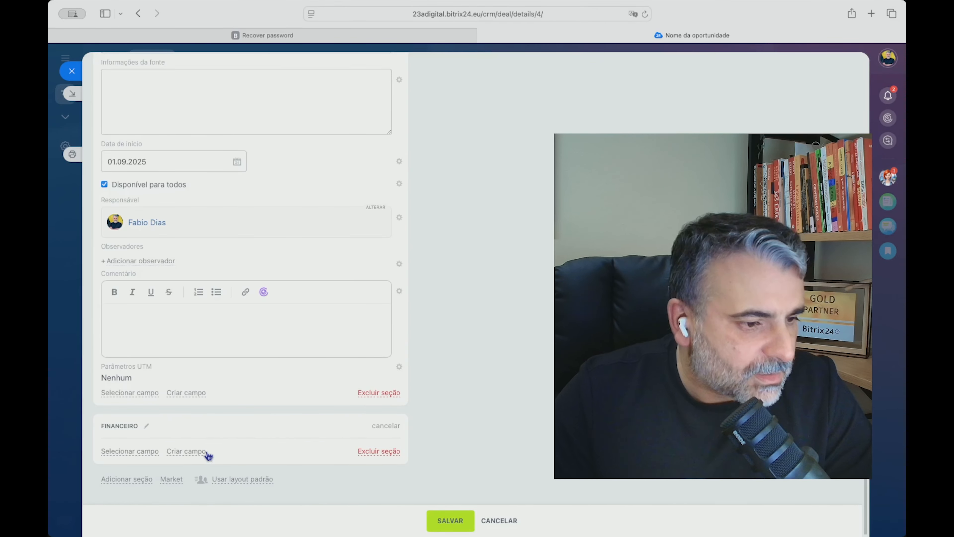
# Step: Review the available field types and start a Lista field named "Forma de pagamento" in the FINANCEIRO section
pyautogui.click(196, 451)
pyautogui.scroll(2, 236, 270)
pyautogui.scroll(2, 236, 269)
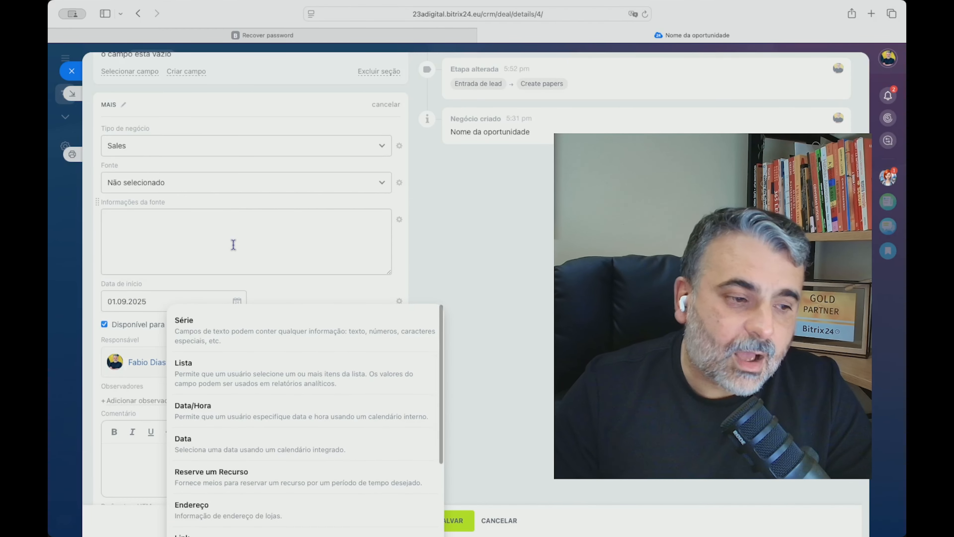
pyautogui.scroll(-3, 331, 390)
pyautogui.scroll(-1, 304, 437)
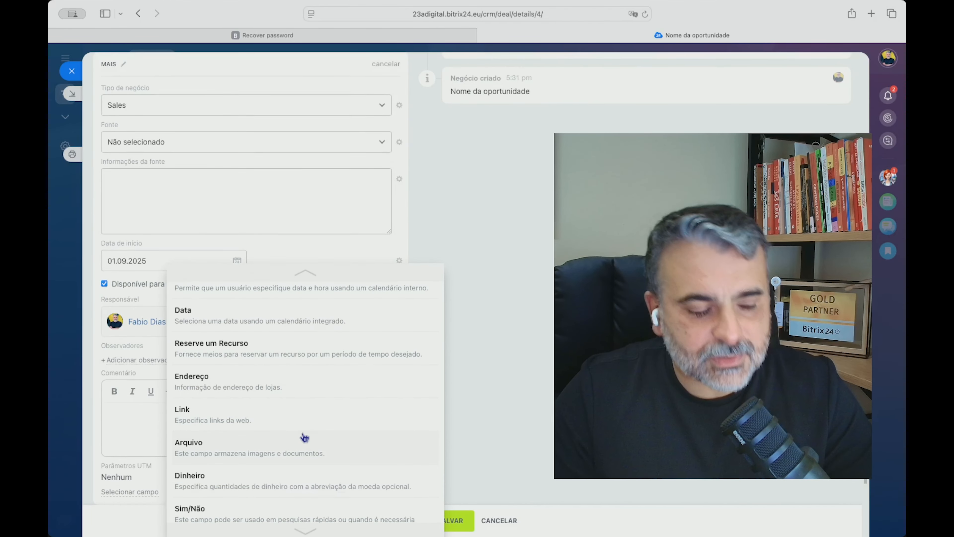
pyautogui.scroll(3, 305, 437)
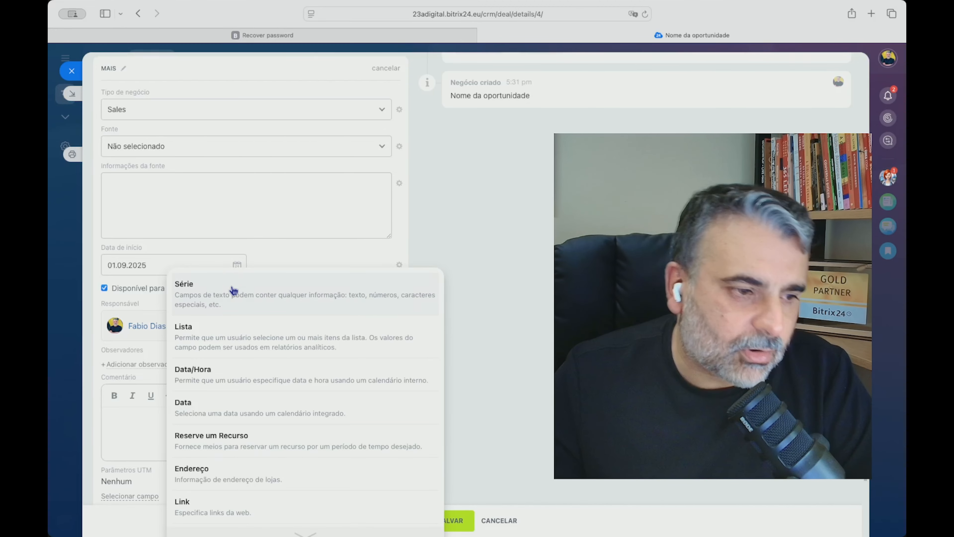
pyautogui.click(233, 344)
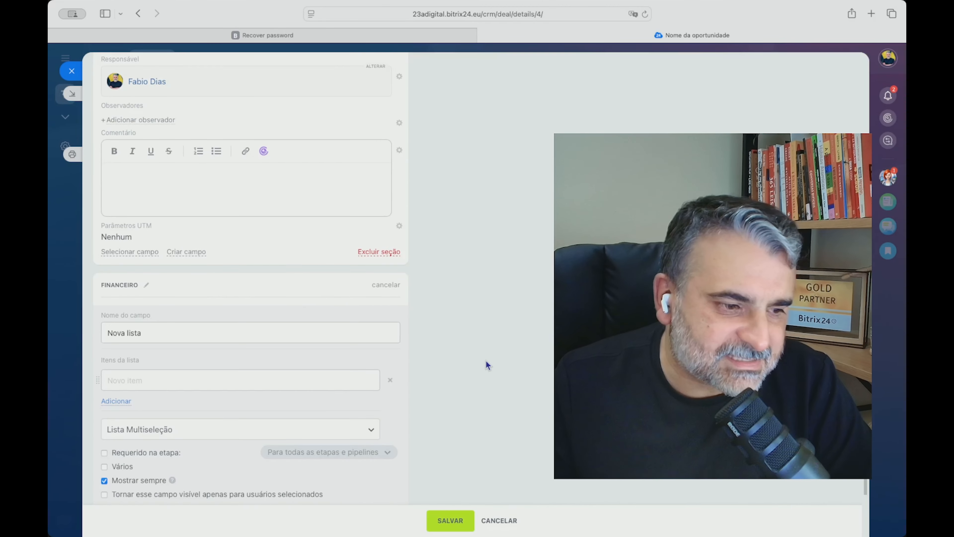
pyautogui.tripleClick(101, 333)
pyautogui.write('F')
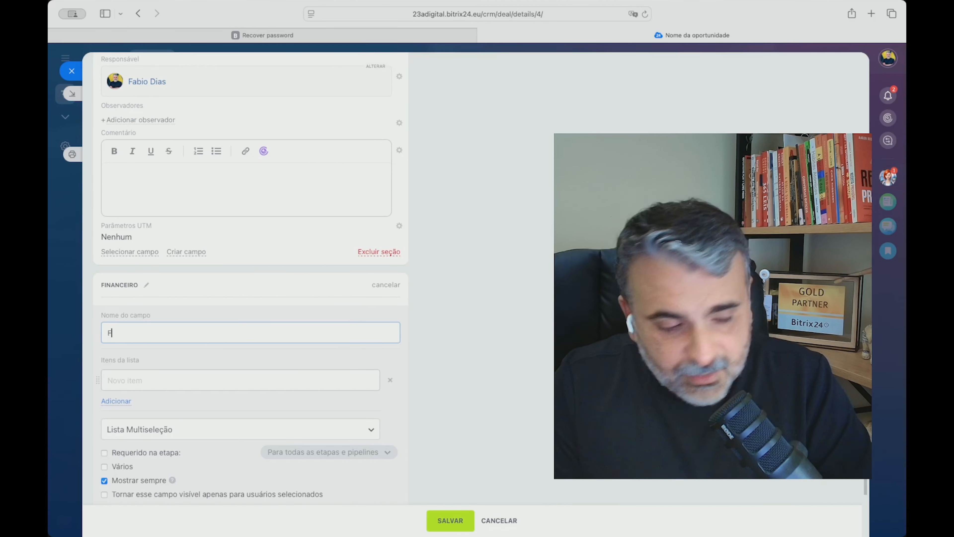
pyautogui.write('orma de pagamento')
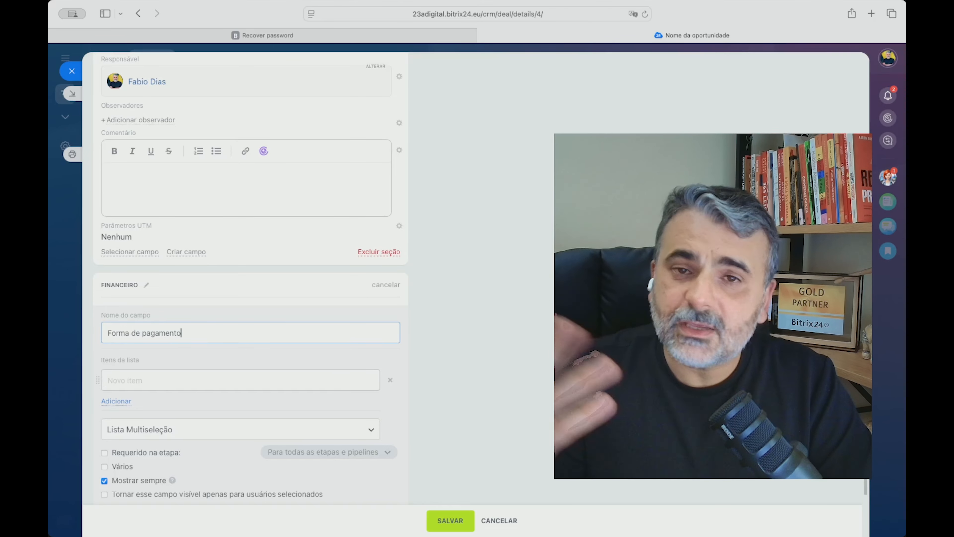
# Step: Add Pix, Dinheiro and Cartão as the field's list items, then save it and check its selectable options
pyautogui.write('Pix')
pyautogui.click(120, 402)
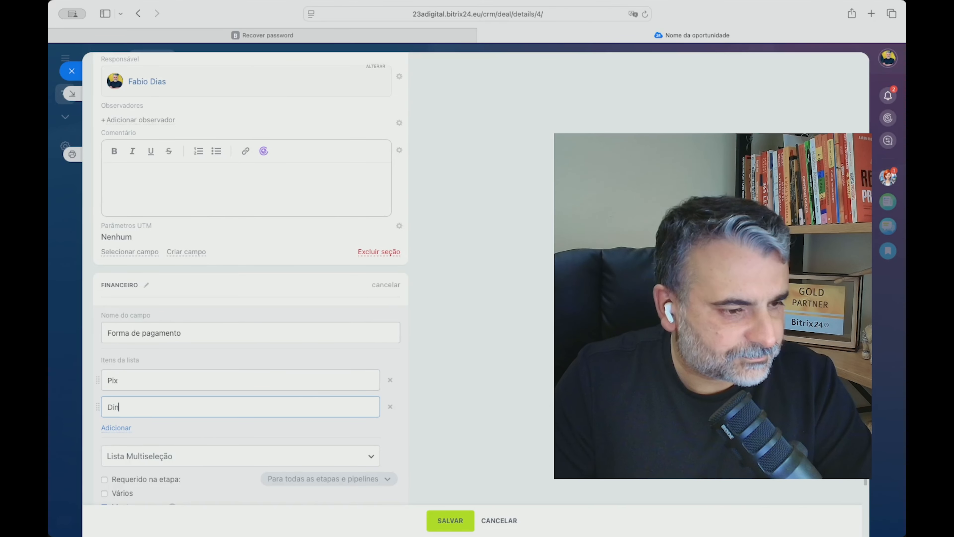
pyautogui.click(120, 428)
pyautogui.write('Cart')
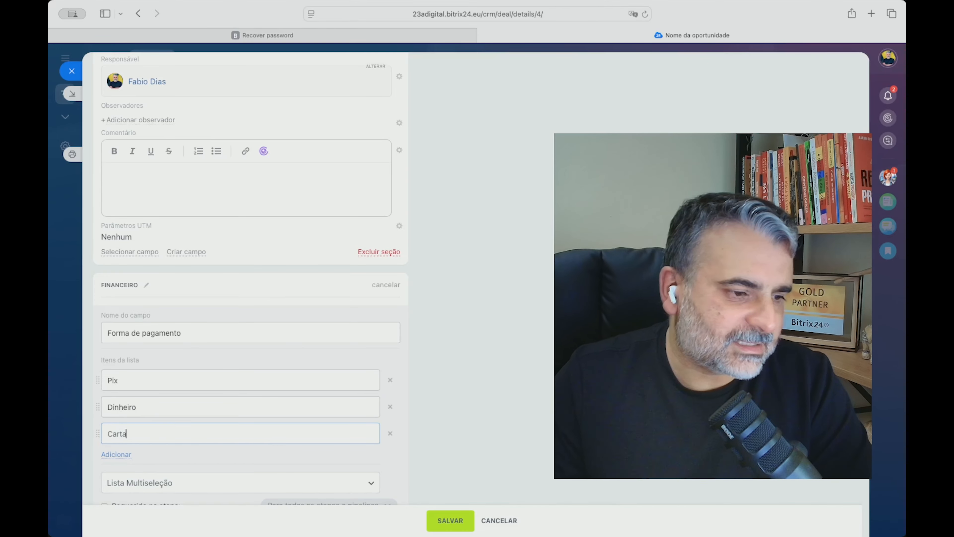
pyautogui.write('ão')
pyautogui.scroll(-1, 219, 420)
pyautogui.scroll(-4, 233, 415)
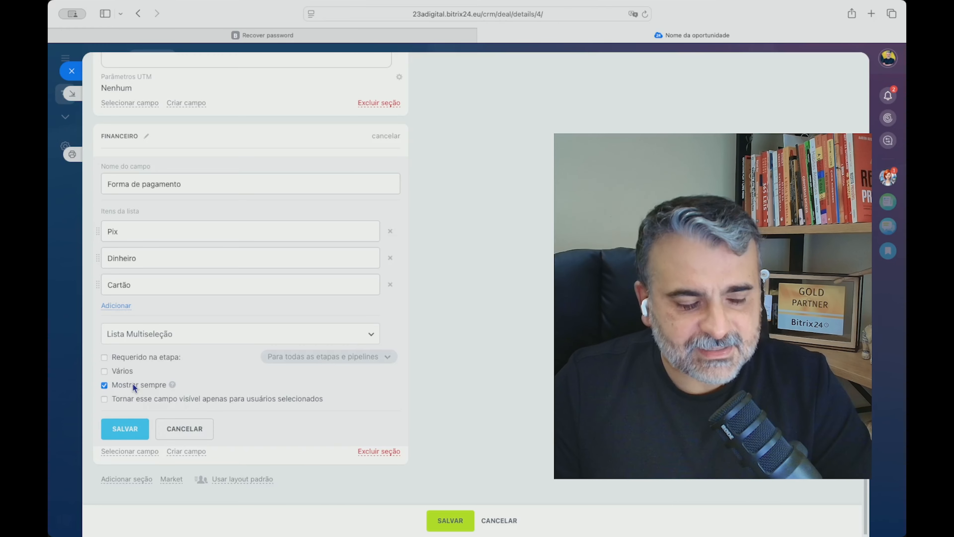
pyautogui.click(125, 420)
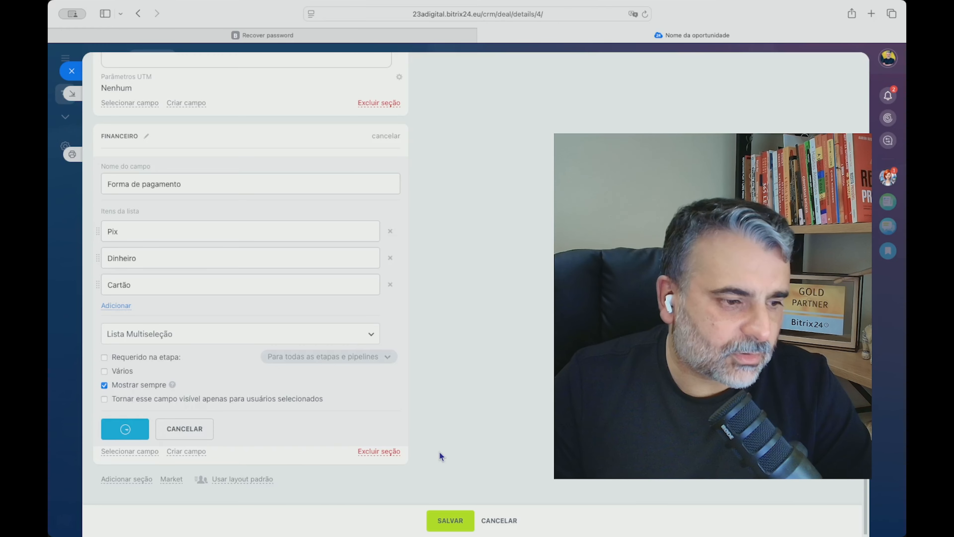
pyautogui.click(263, 431)
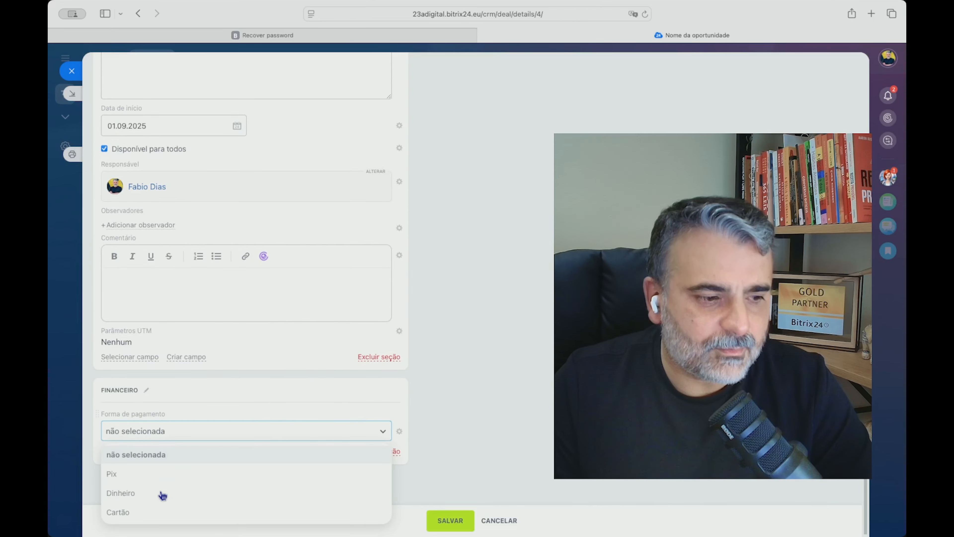
pyautogui.click(537, 396)
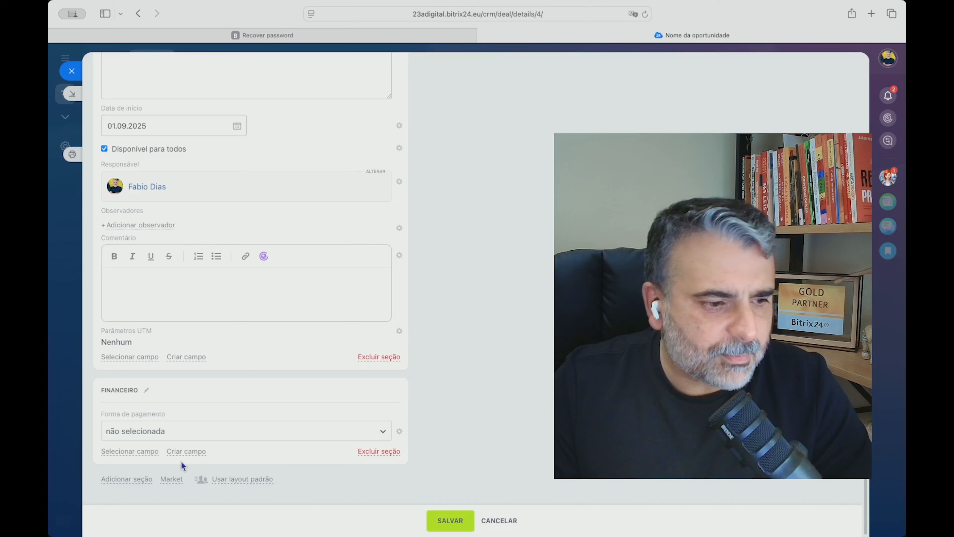
# Step: Create a Data/Hora field named "Quando foi a data da reunião" in the FINANCEIRO section with Exige tempo enabled, and save it
pyautogui.click(187, 451)
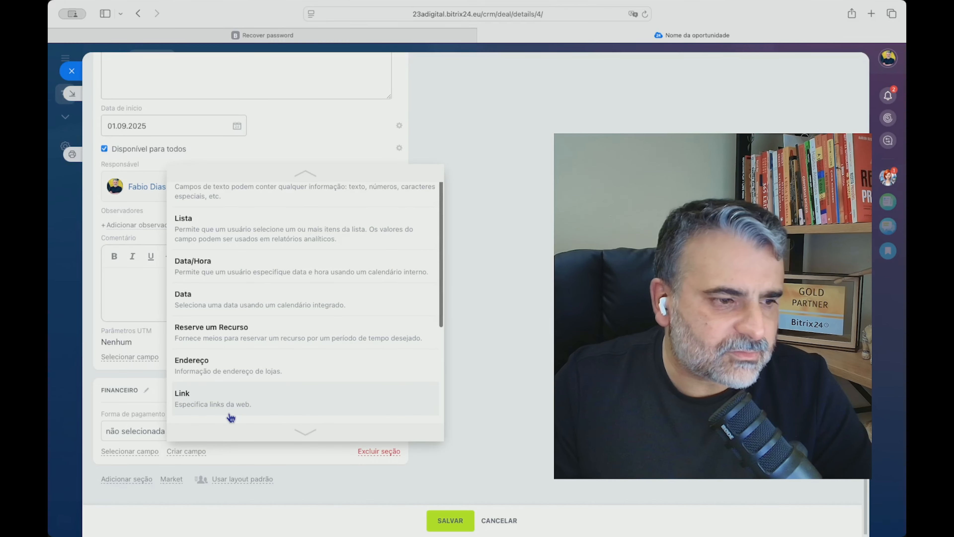
pyautogui.click(230, 264)
pyautogui.scroll(-3, 299, 337)
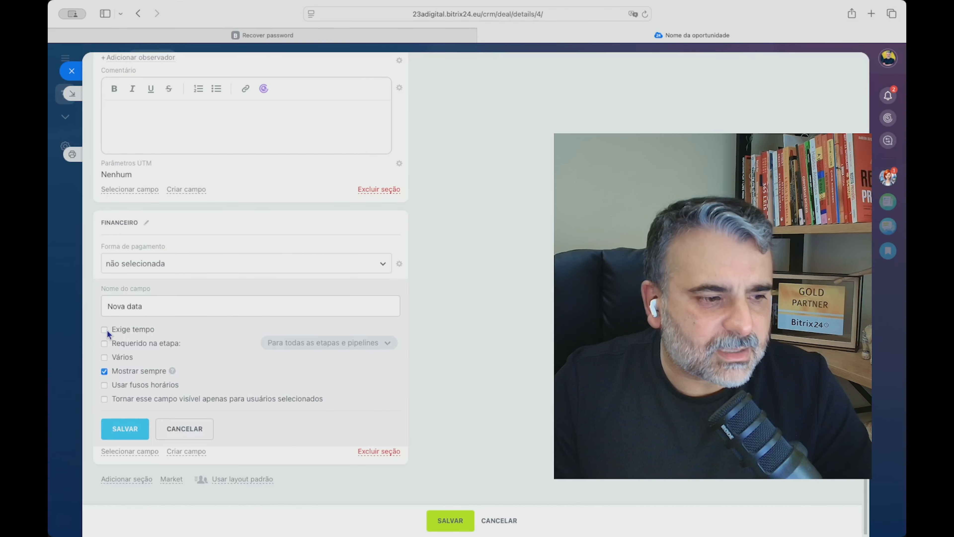
pyautogui.click(106, 330)
pyautogui.doubleClick(191, 307)
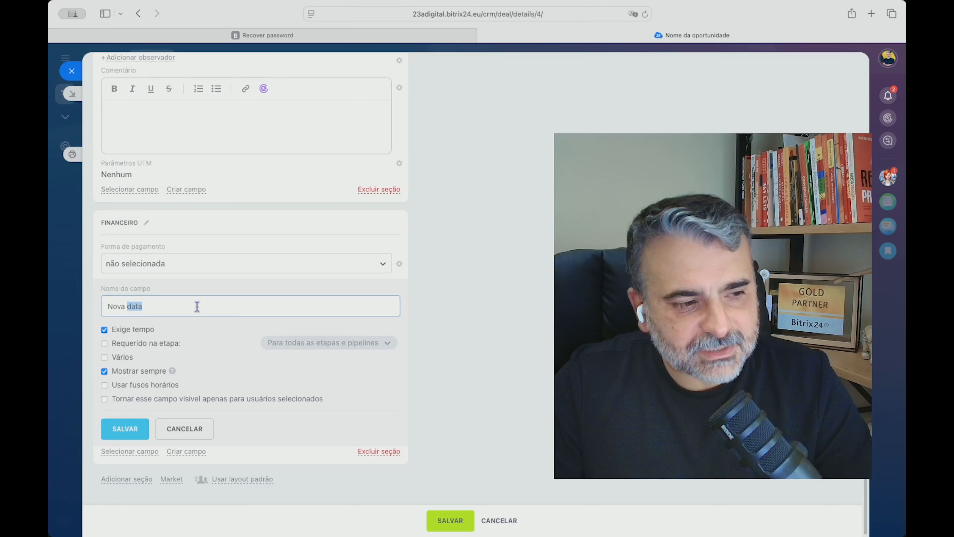
pyautogui.write('Quando foi')
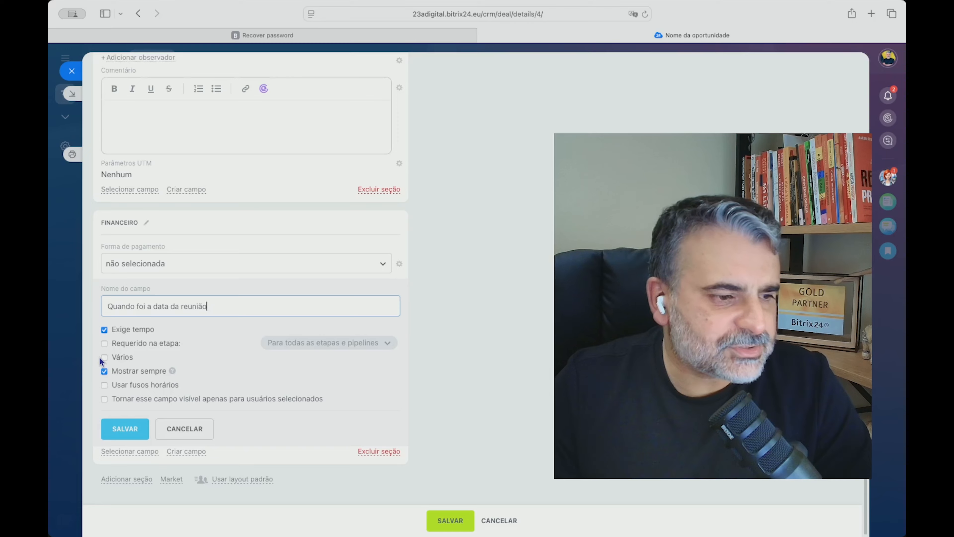
pyautogui.click(127, 431)
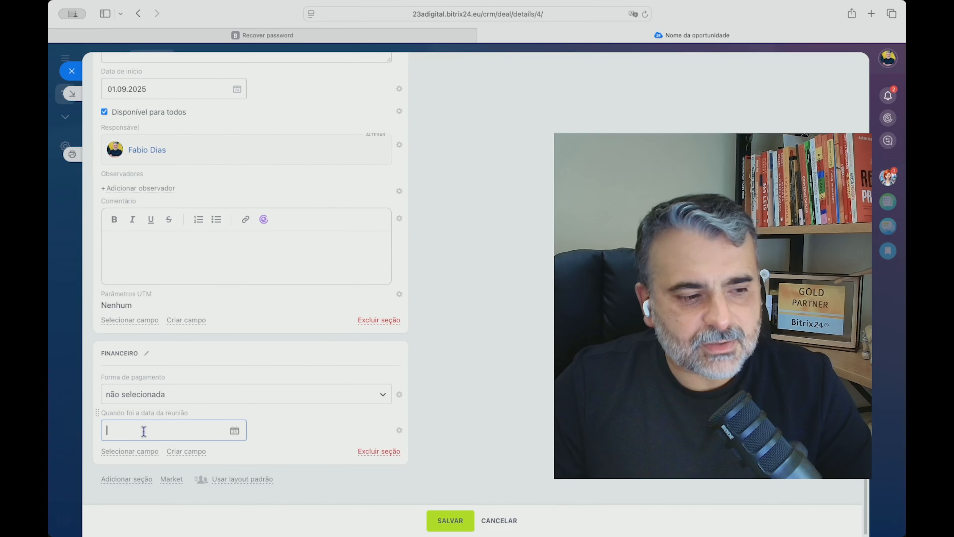
# Step: Examine the calendar and time picker of the "Quando foi a data da reunião" field without choosing a date
pyautogui.click(144, 431)
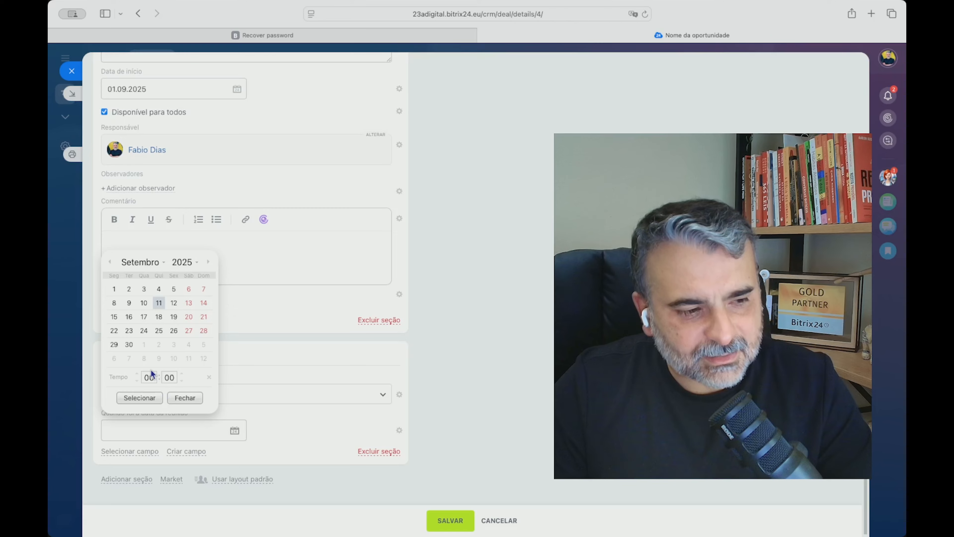
pyautogui.click(152, 375)
pyautogui.click(497, 331)
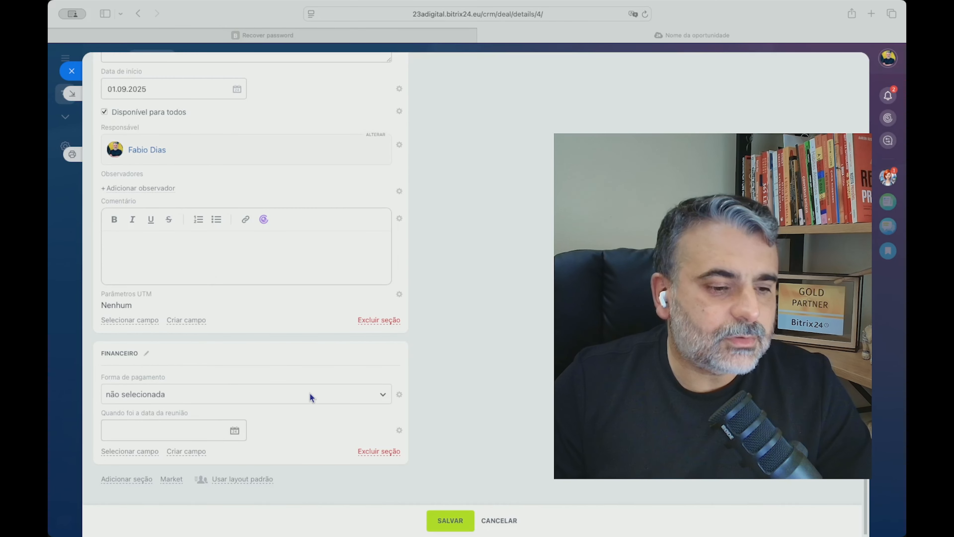
pyautogui.click(285, 445)
# Step: Create an Arquivo field named "Documento" in the FINANCEIRO section with Vários enabled, and save it
pyautogui.click(186, 451)
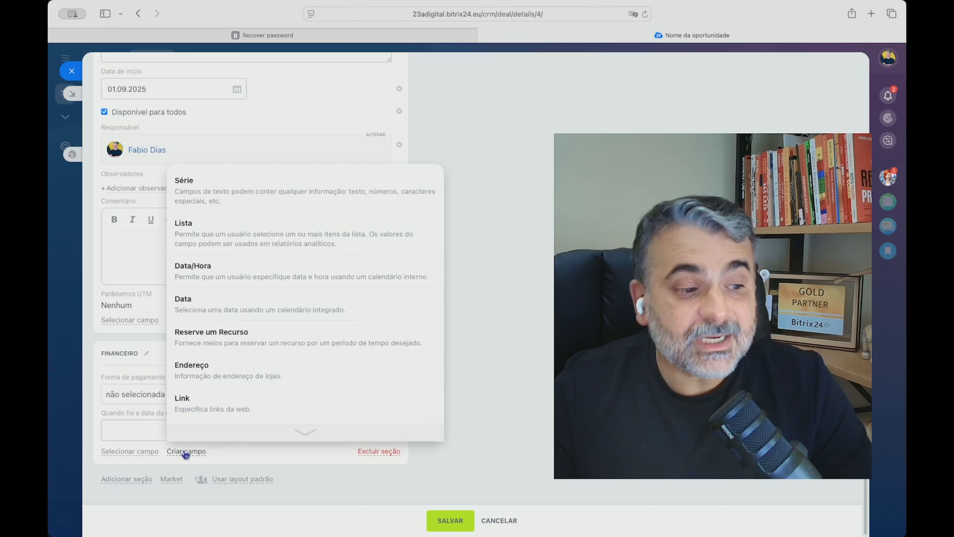
pyautogui.moveTo(214, 440)
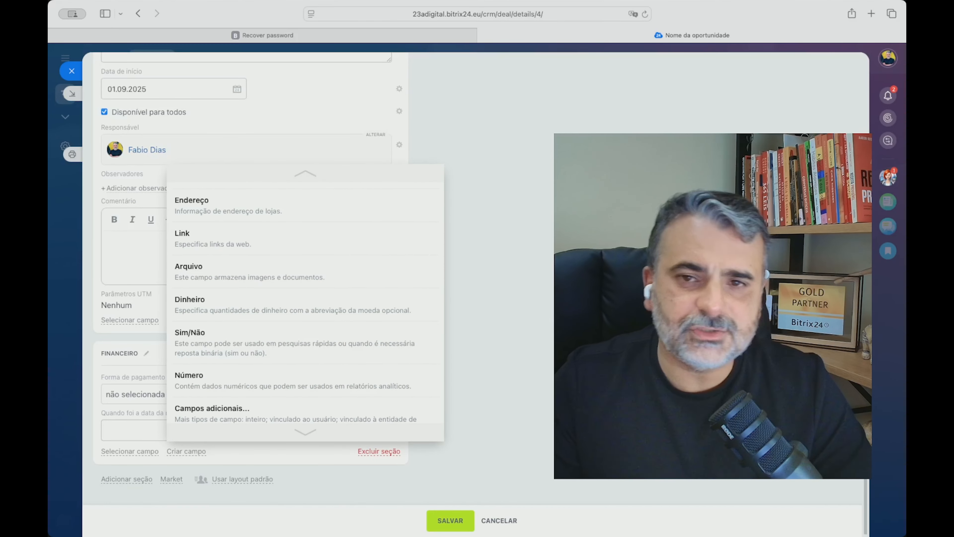
pyautogui.scroll(1, 208, 187)
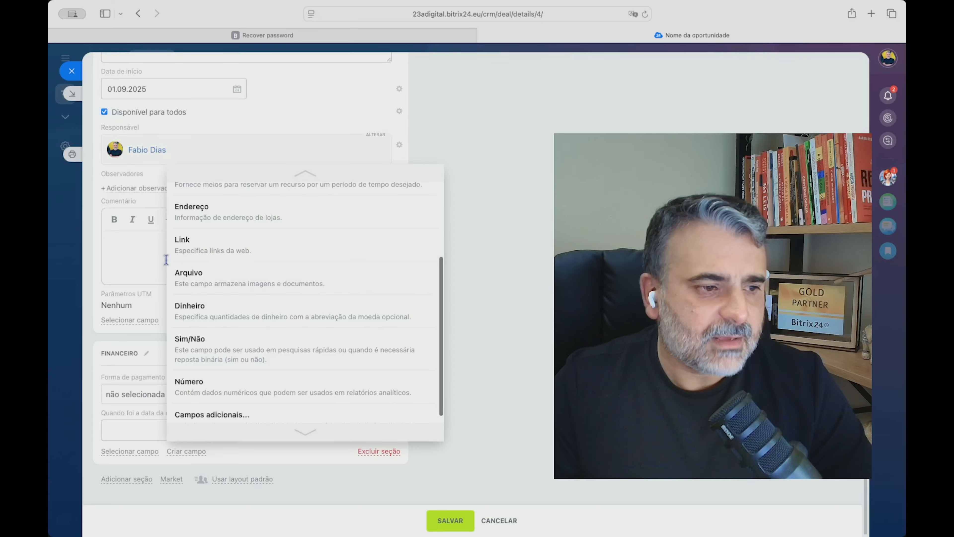
pyautogui.click(241, 280)
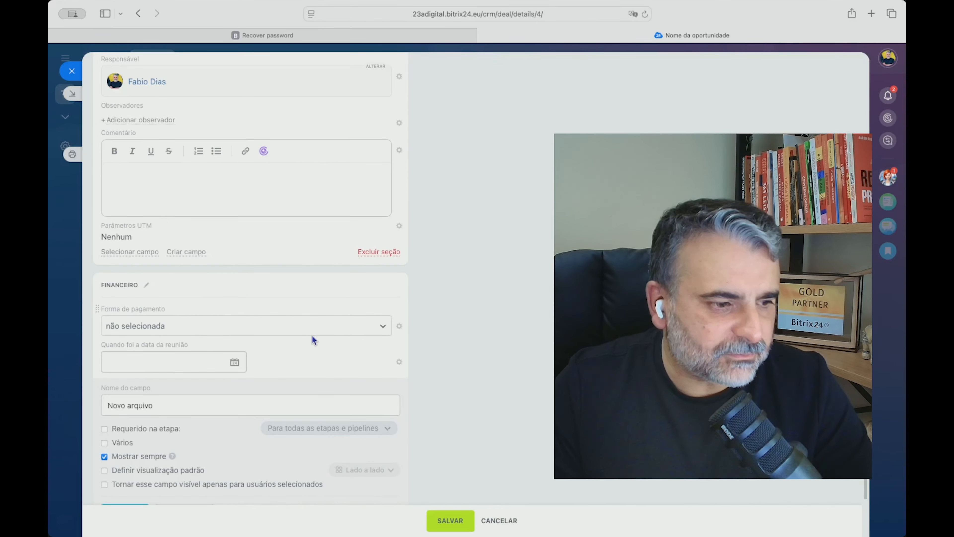
pyautogui.moveTo(173, 381); pyautogui.dragTo(68, 383)
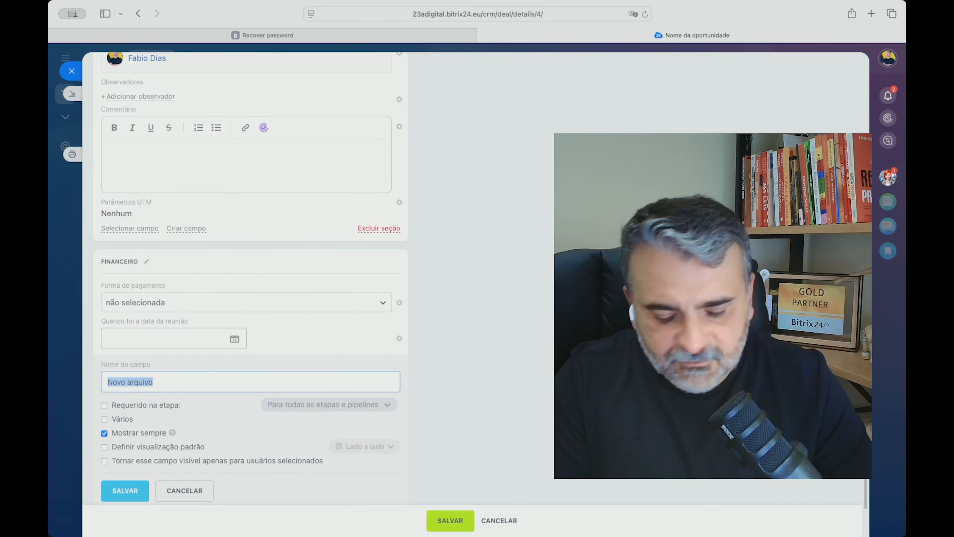
pyautogui.write('Documento')
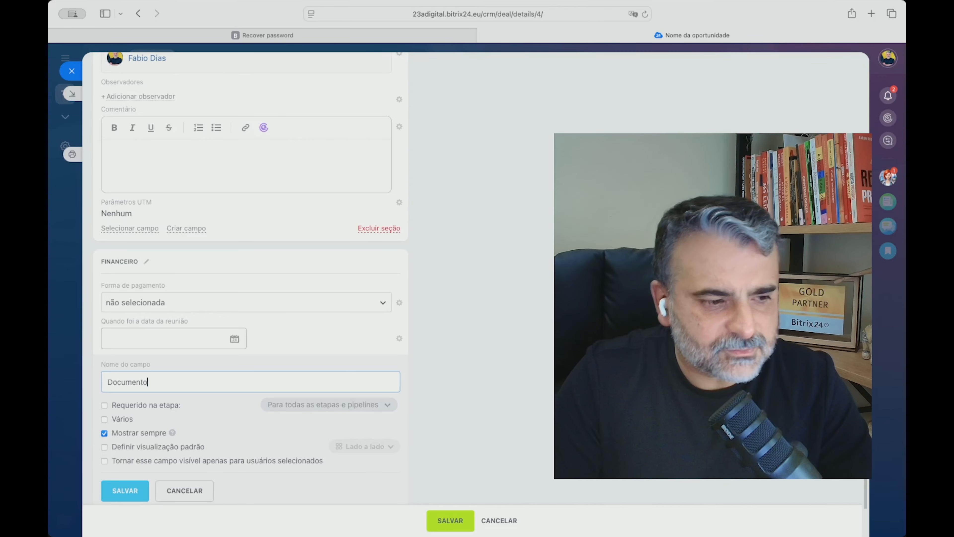
pyautogui.scroll(-2, 120, 346)
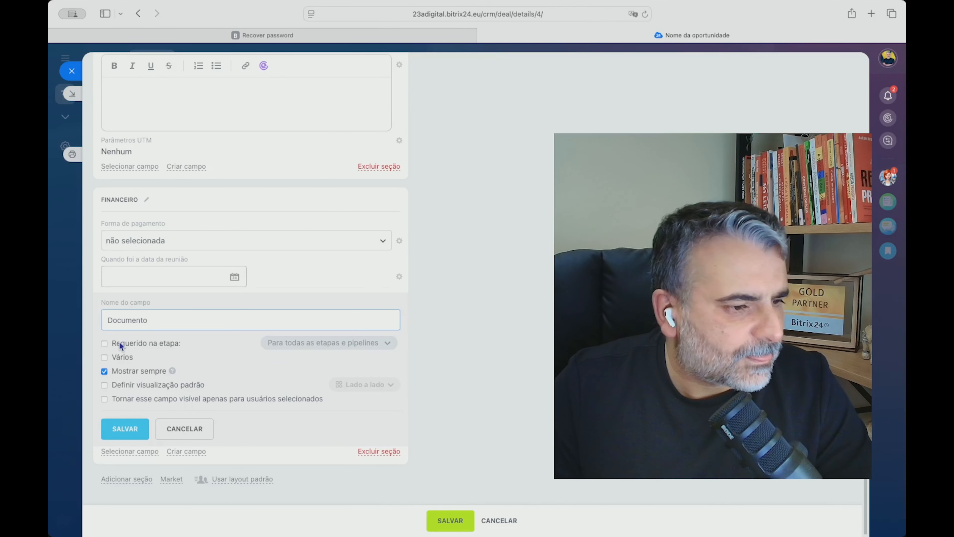
pyautogui.click(104, 357)
pyautogui.click(111, 438)
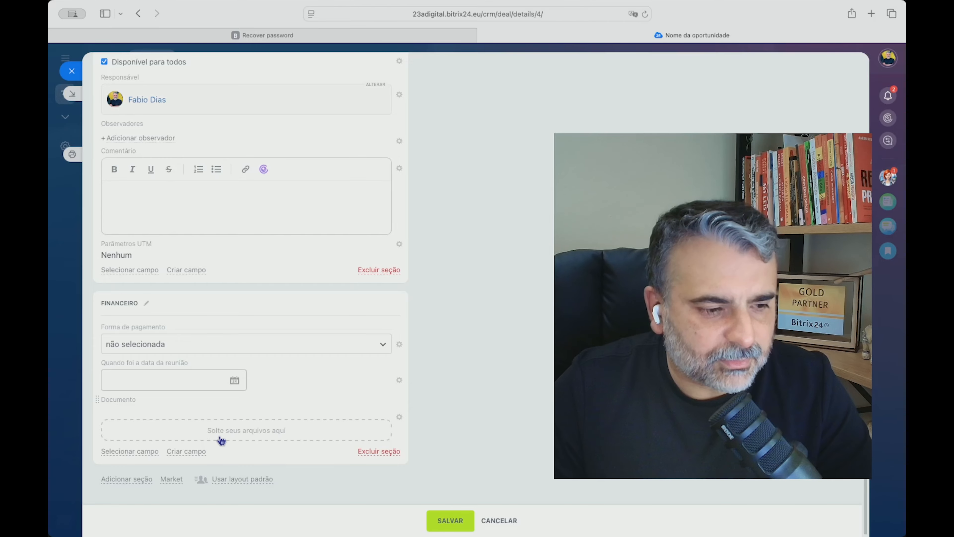
# Step: Upload a screenshot PNG from the Desktop to the Documento field
pyautogui.click(267, 432)
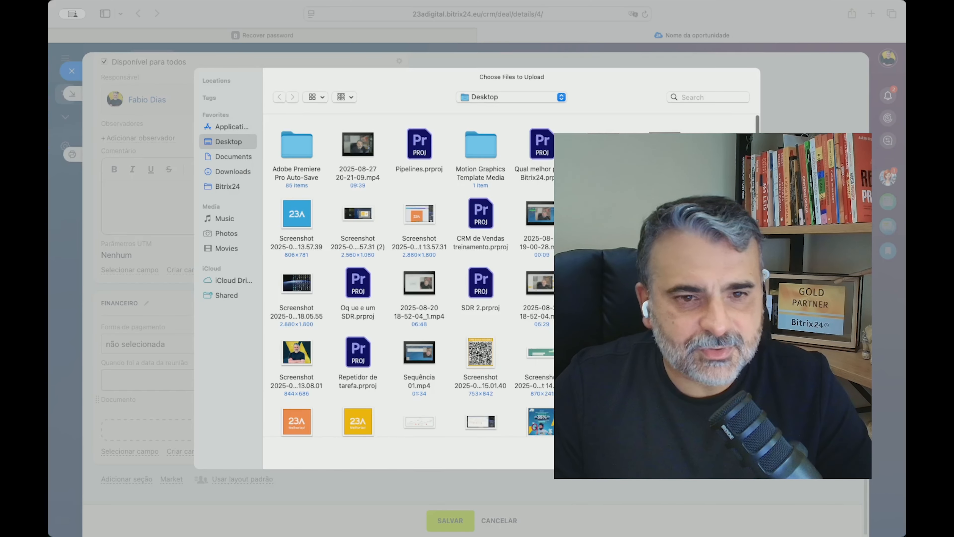
pyautogui.doubleClick(726, 144)
pyautogui.scroll(-2, 202, 367)
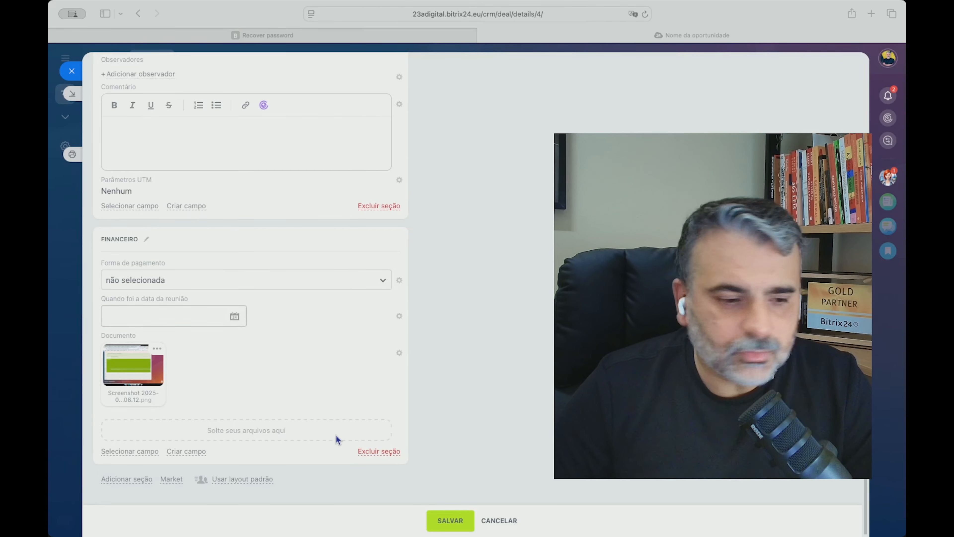
# Step: Review the remaining field types available for the FINANCEIRO section without creating a field
pyautogui.click(171, 452)
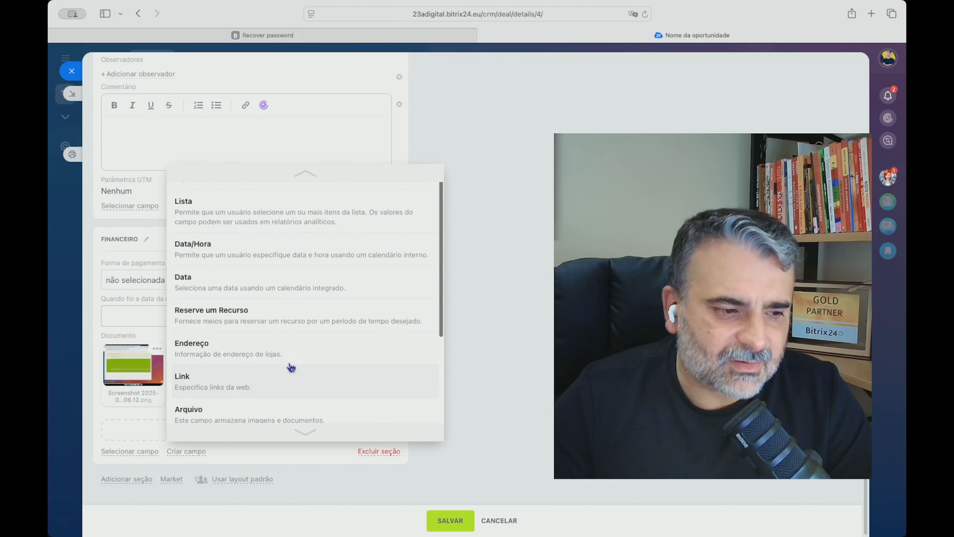
pyautogui.scroll(-5, 291, 367)
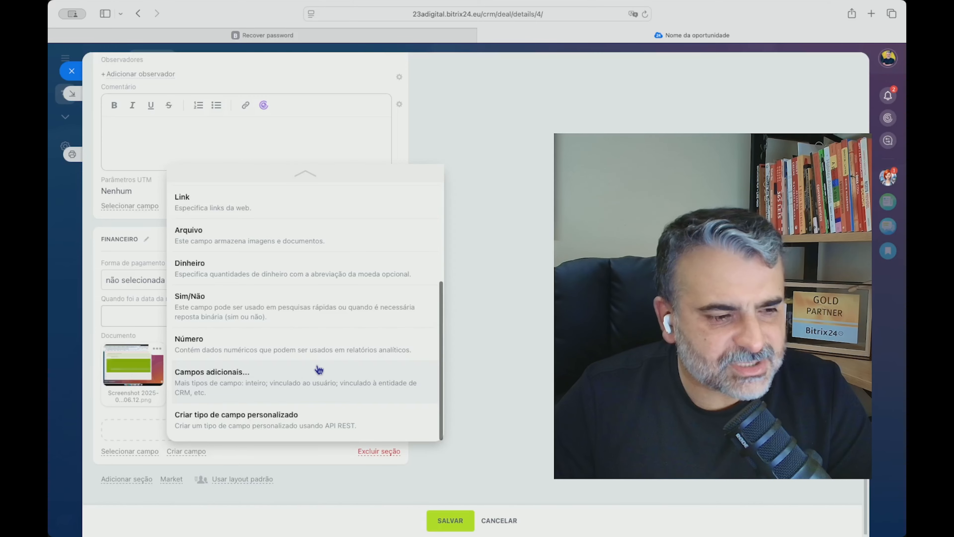
pyautogui.scroll(2, 253, 374)
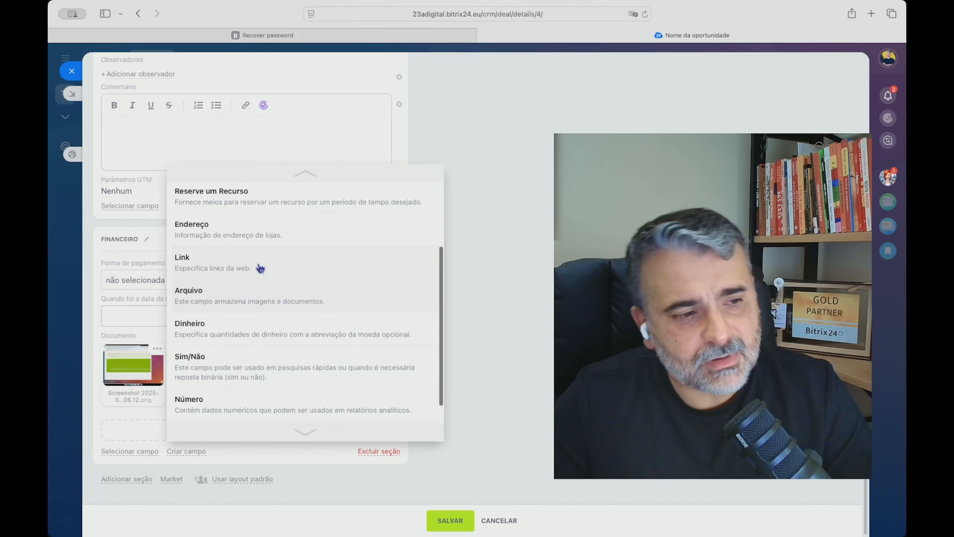
pyautogui.click(331, 318)
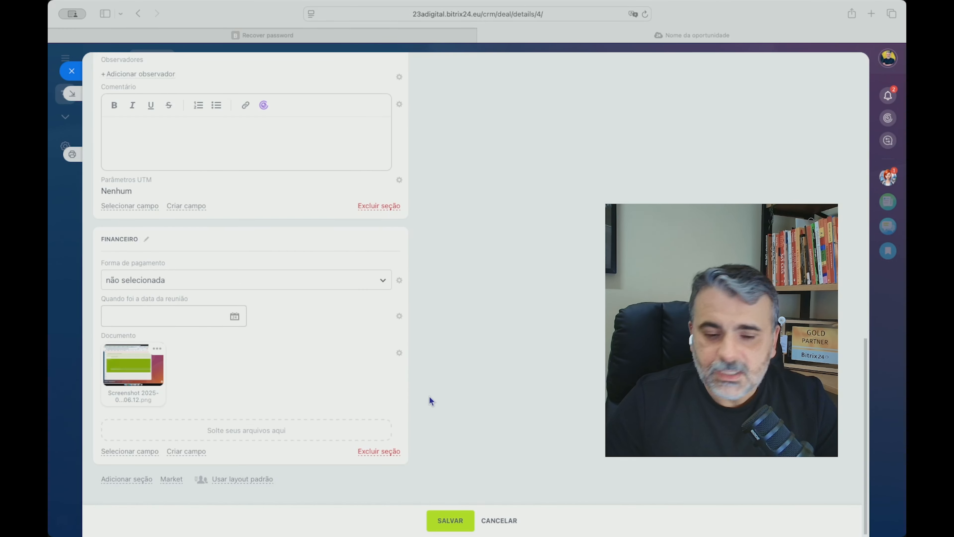
pyautogui.click(326, 394)
pyautogui.scroll(4, 319, 401)
pyautogui.scroll(-4, 323, 411)
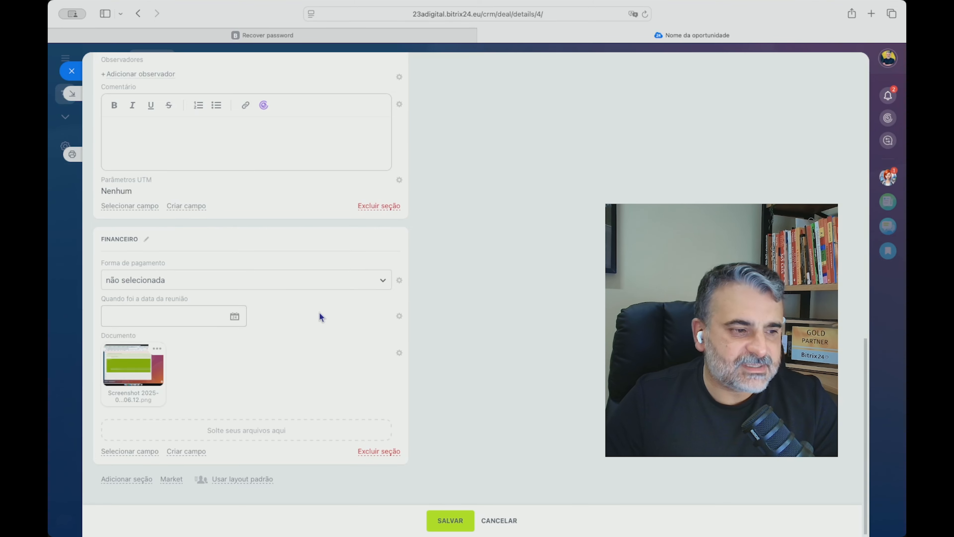
# Step: Make "Forma de pagamento" required at the Financeiro, Contrato and Deal won stages, then save the field and the deal
pyautogui.click(400, 280)
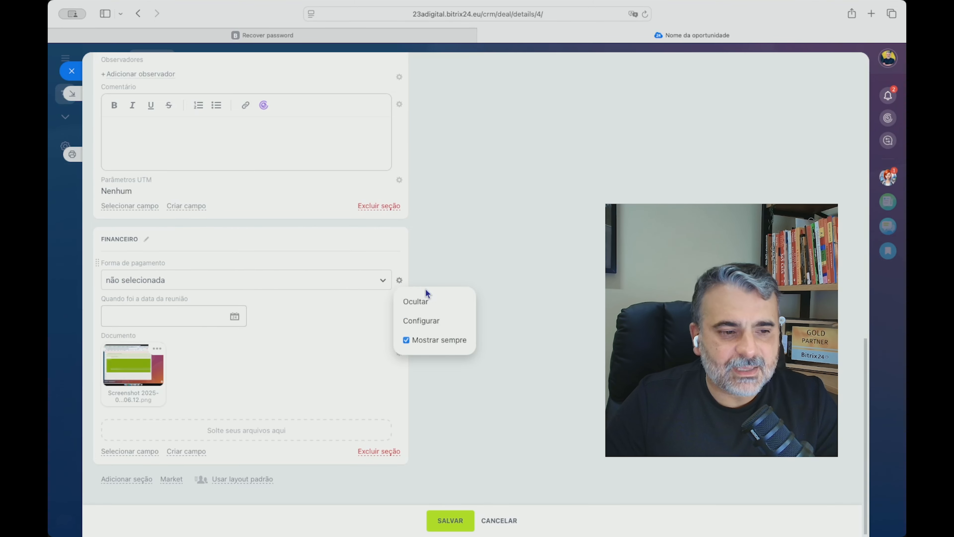
pyautogui.click(421, 319)
pyautogui.scroll(-3, 261, 422)
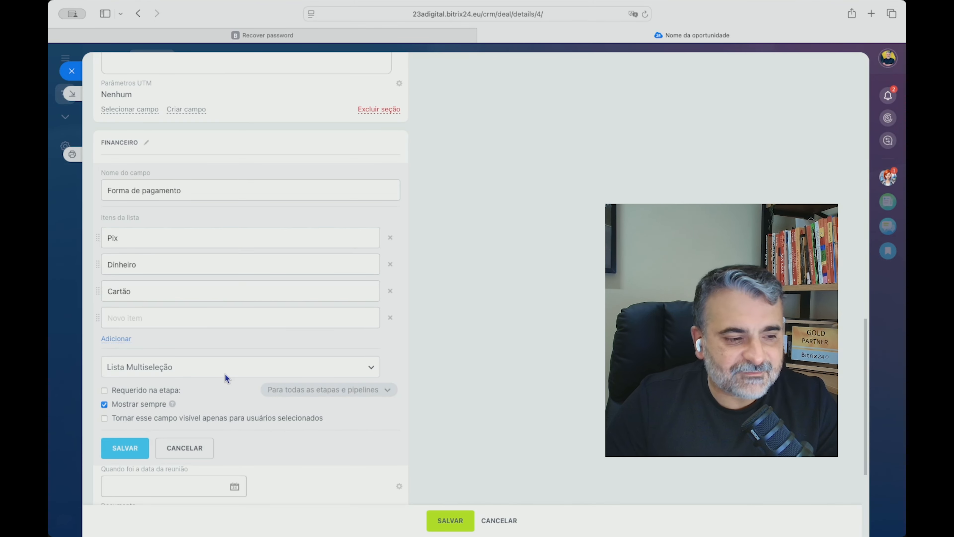
pyautogui.click(115, 390)
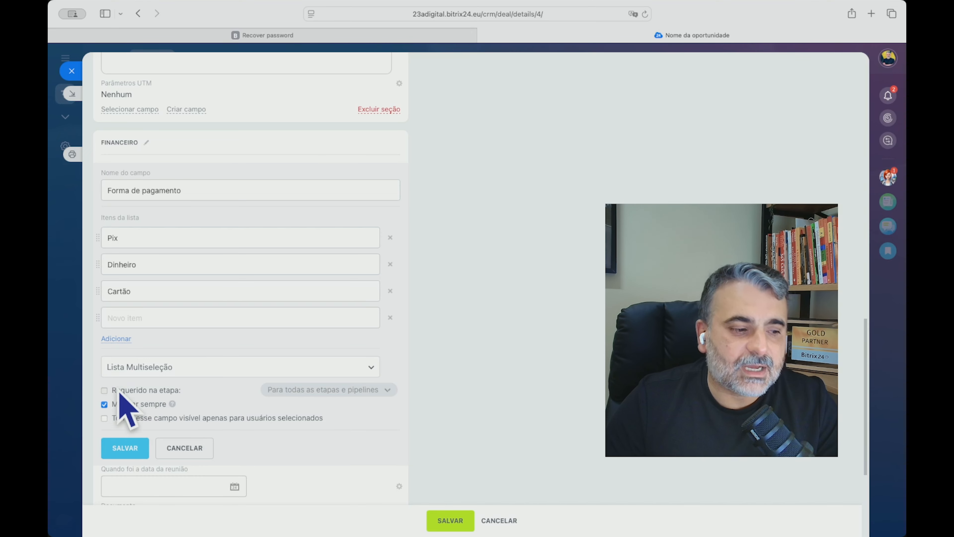
pyautogui.click(337, 388)
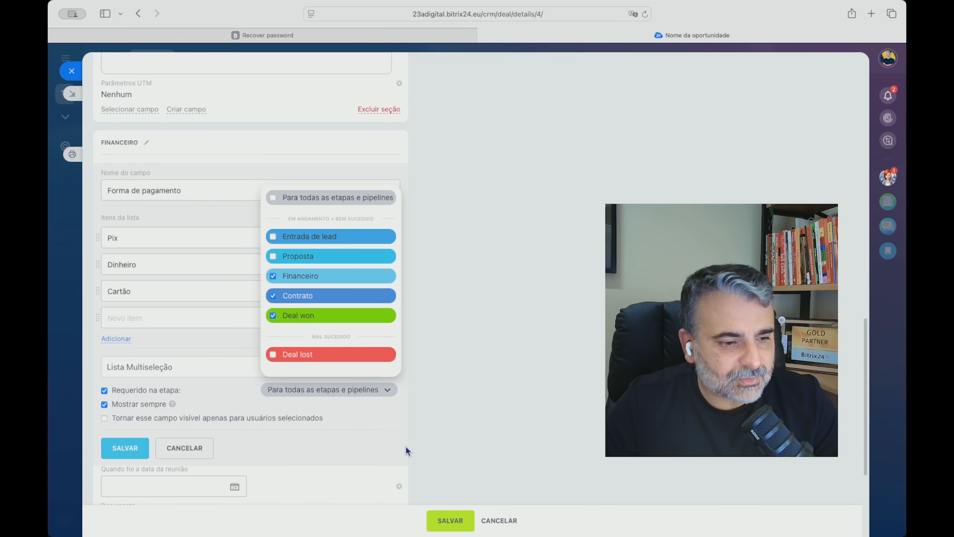
pyautogui.click(535, 467)
pyautogui.click(125, 448)
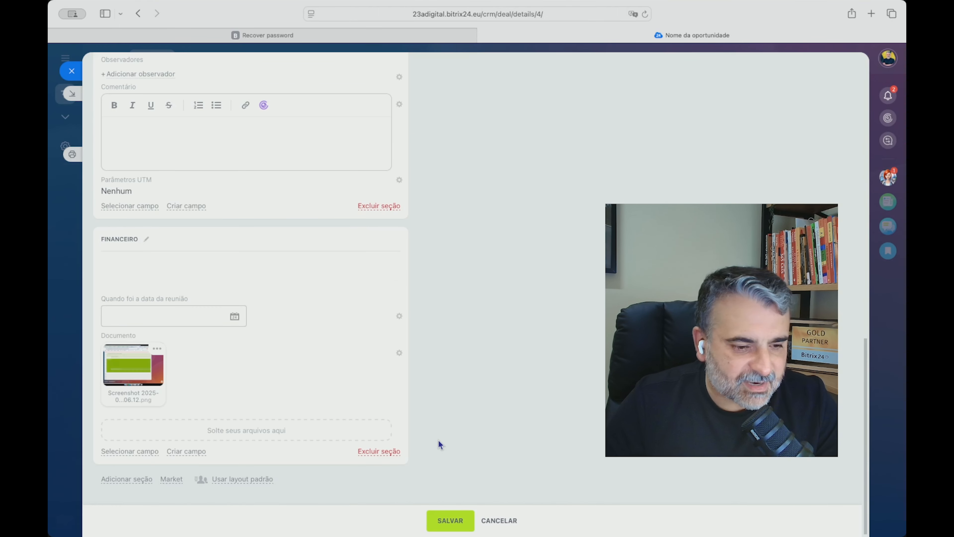
pyautogui.click(456, 519)
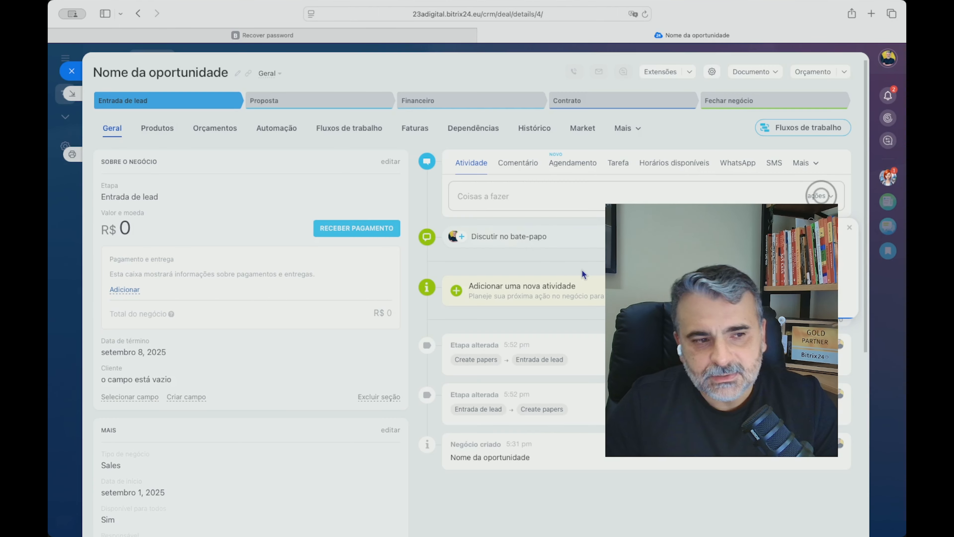
# Step: Try to move the deal to the Financeiro stage and check the options of the required Forma de pagamento field
pyautogui.click(471, 106)
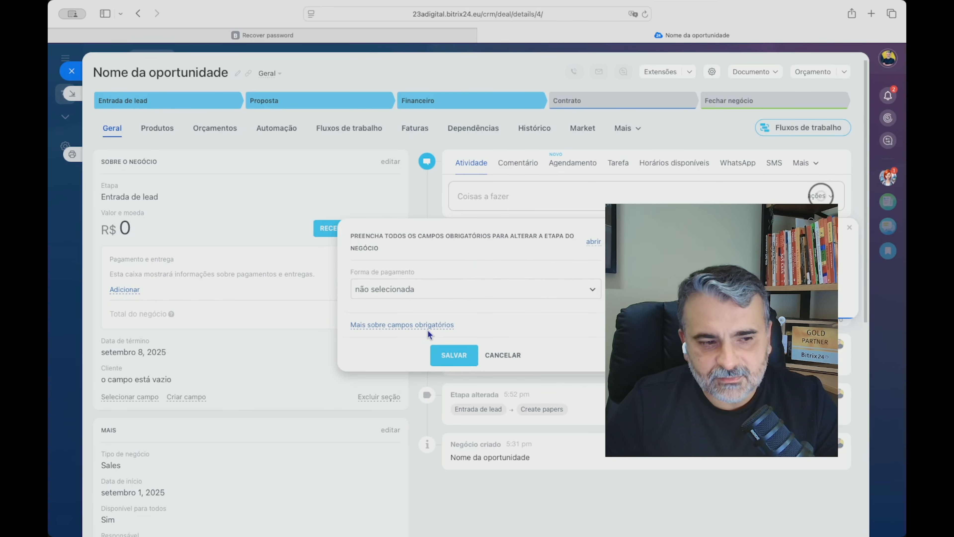
pyautogui.click(405, 287)
pyautogui.moveTo(404, 272); pyautogui.dragTo(354, 271)
pyautogui.click(411, 285)
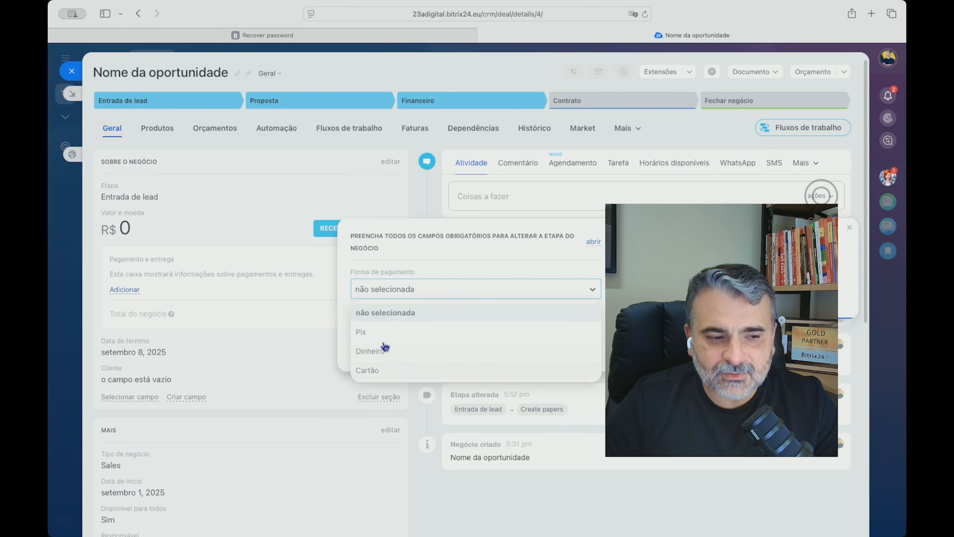
pyautogui.scroll(-3, 387, 357)
pyautogui.scroll(1, 389, 360)
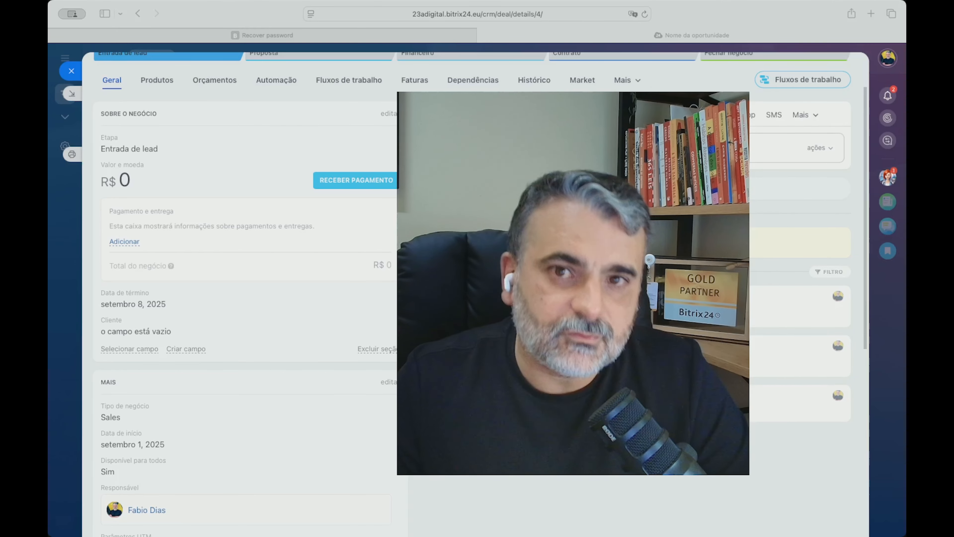
# Step: Check the Forma de pagamento field in the deal's FINANCEIRO section, then close the deal
pyautogui.scroll(-6, 312, 367)
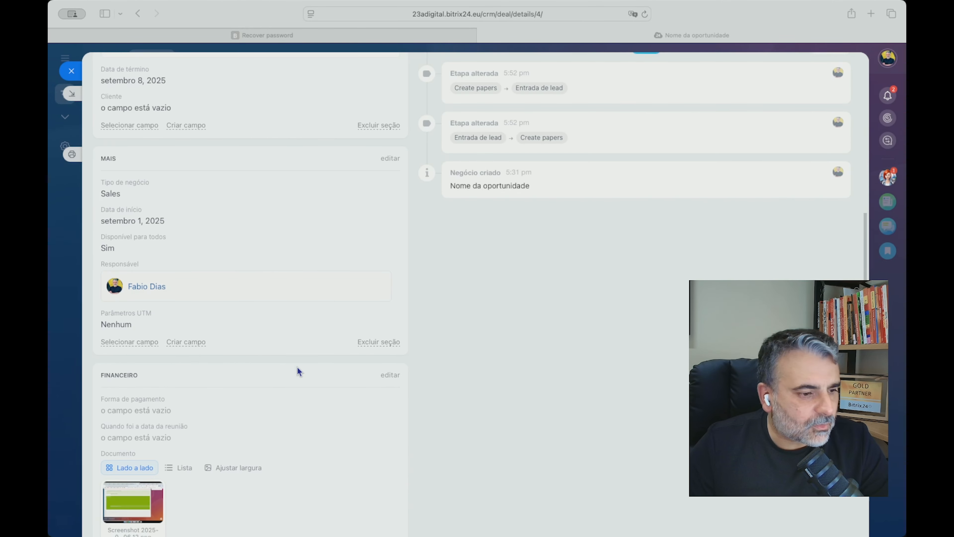
pyautogui.doubleClick(134, 399)
pyautogui.tripleClick(143, 399)
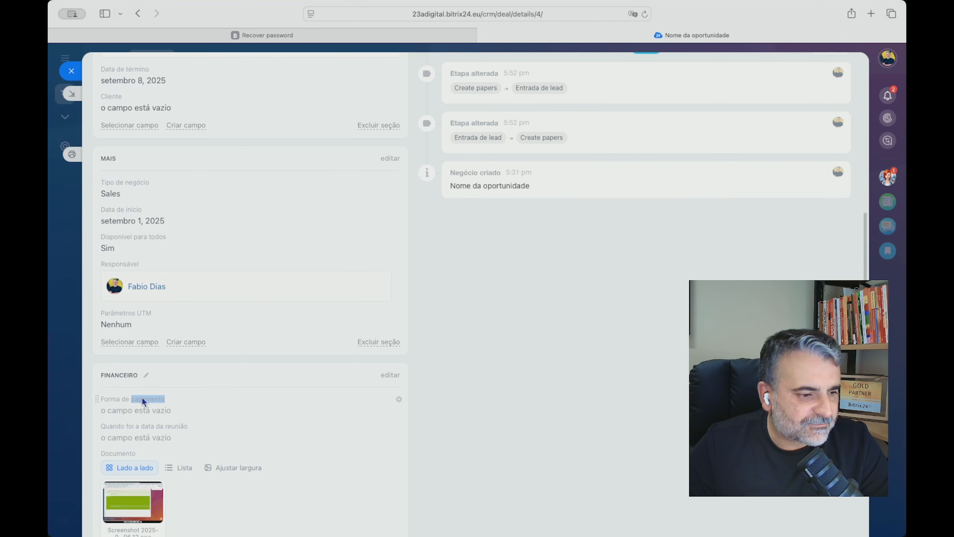
pyautogui.click(117, 400)
pyautogui.press('Escape')
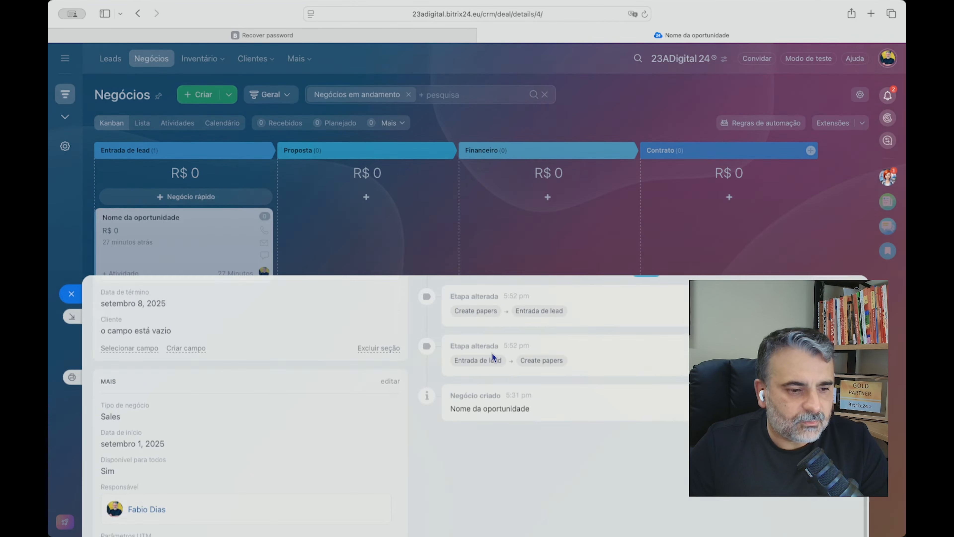
# Step: Remove the "Negócios em andamento" filter from the deals Kanban and add Forma de pagamento as a filter field
pyautogui.click(418, 97)
pyautogui.click(408, 94)
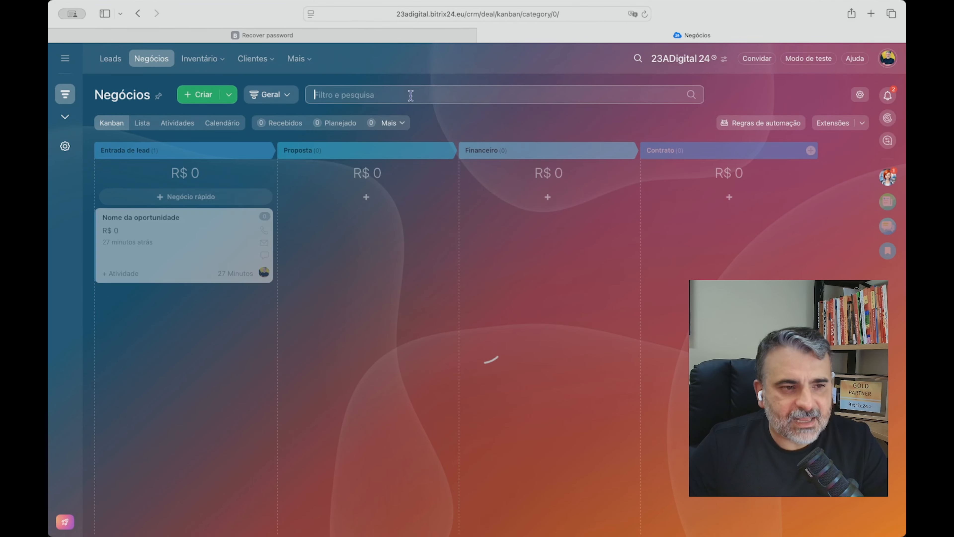
pyautogui.click(418, 93)
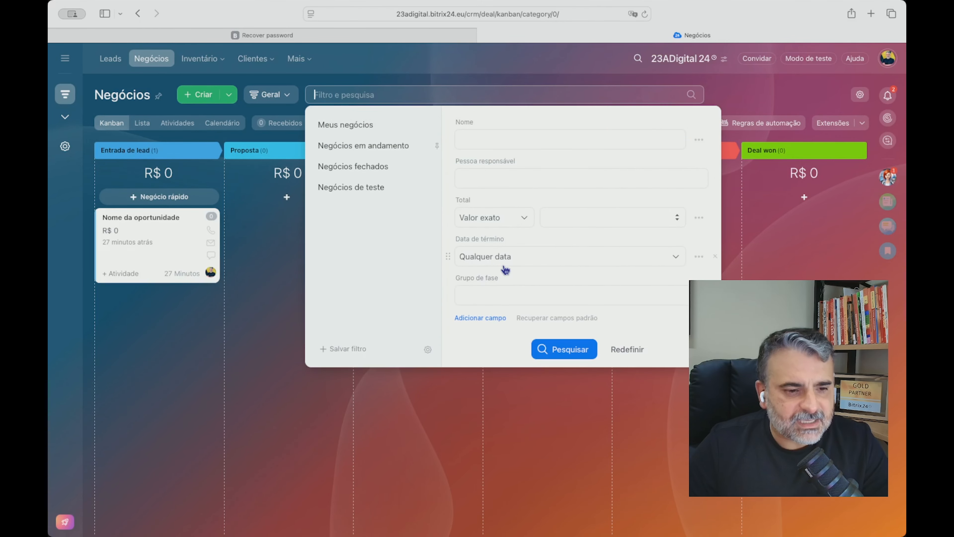
pyautogui.click(459, 316)
pyautogui.click(331, 99)
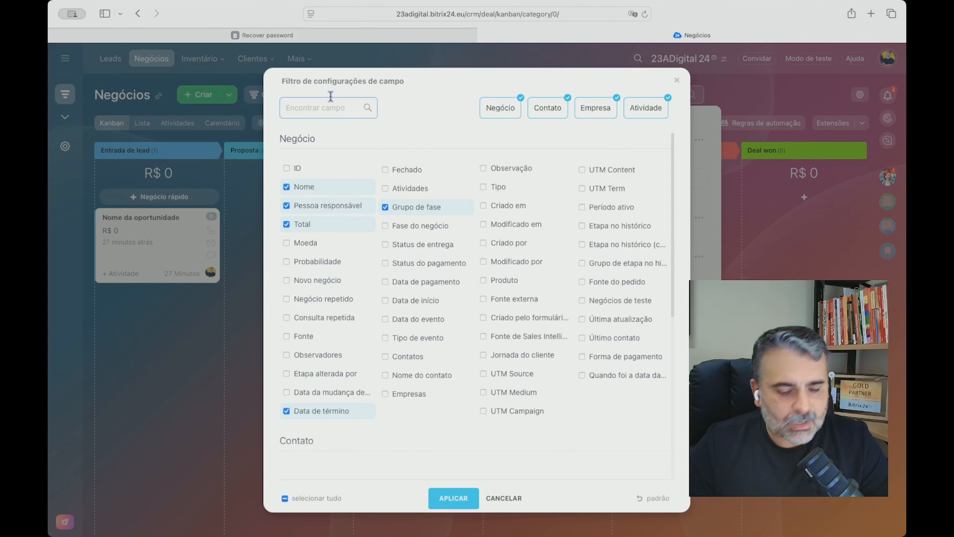
pyautogui.write('Forma')
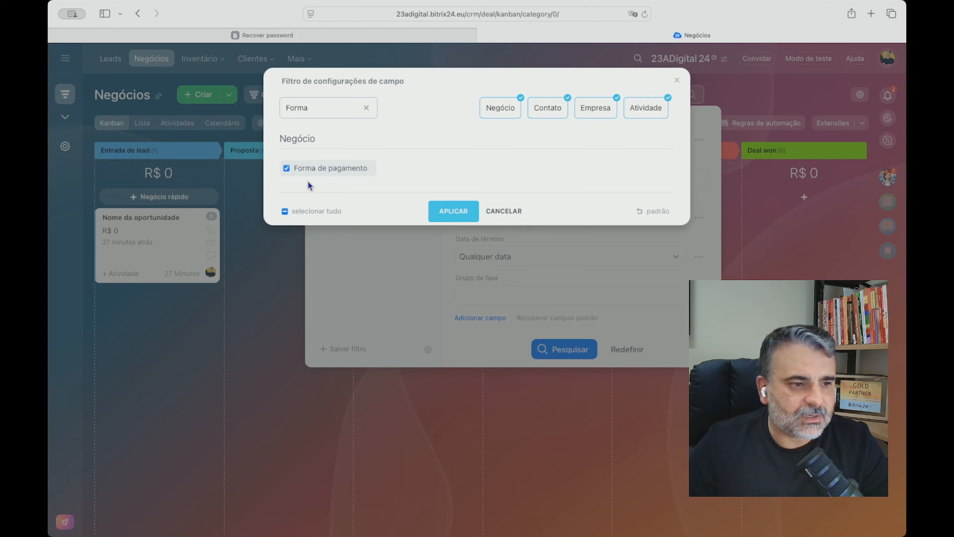
pyautogui.click(429, 211)
# Step: Try different combinations of Pix, Dinheiro and Cartão in the Forma de pagamento filter without running the search
pyautogui.click(527, 341)
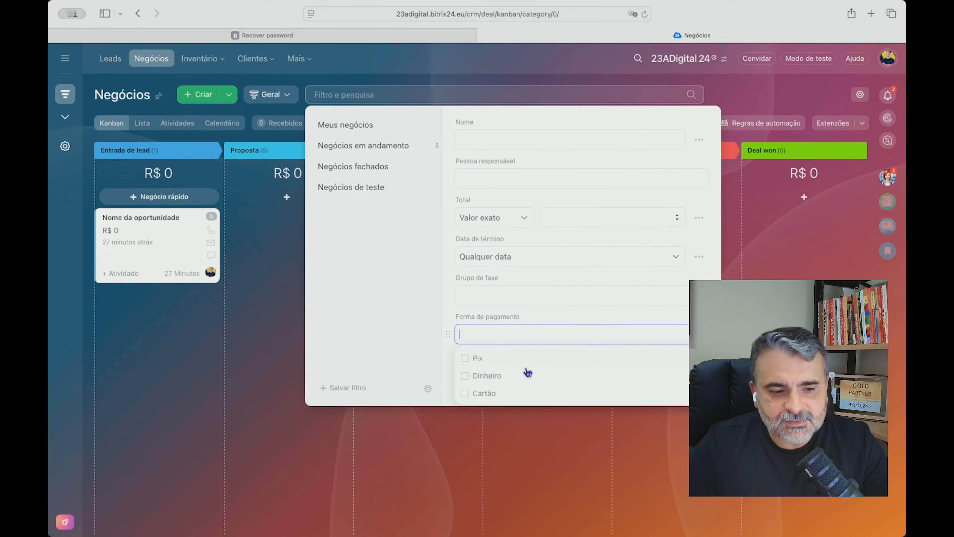
pyautogui.click(465, 359)
pyautogui.click(494, 338)
pyautogui.click(483, 392)
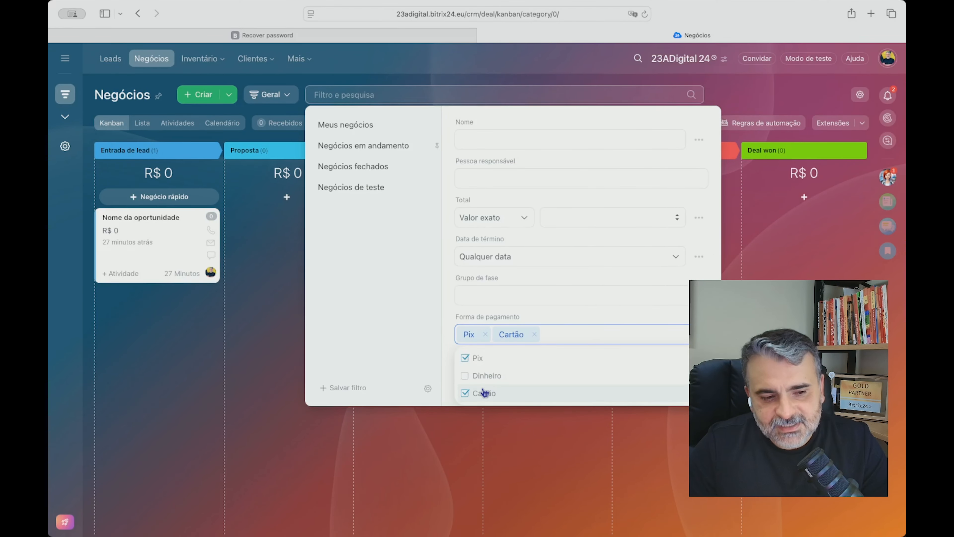
pyautogui.click(476, 375)
pyautogui.click(471, 360)
pyautogui.click(469, 377)
pyautogui.click(473, 392)
pyautogui.click(471, 376)
pyautogui.click(469, 359)
pyautogui.click(471, 380)
pyautogui.click(471, 392)
pyautogui.click(471, 391)
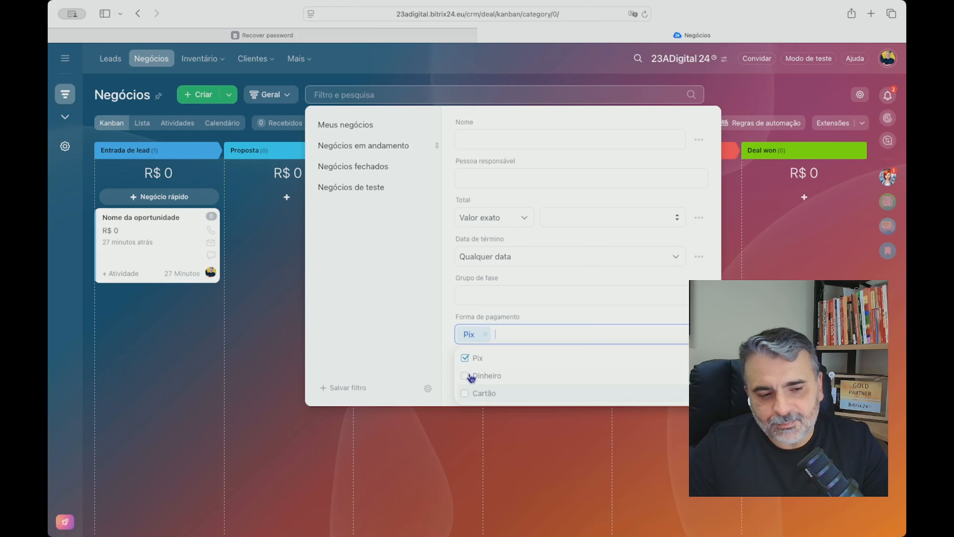
pyautogui.click(469, 376)
pyautogui.click(469, 363)
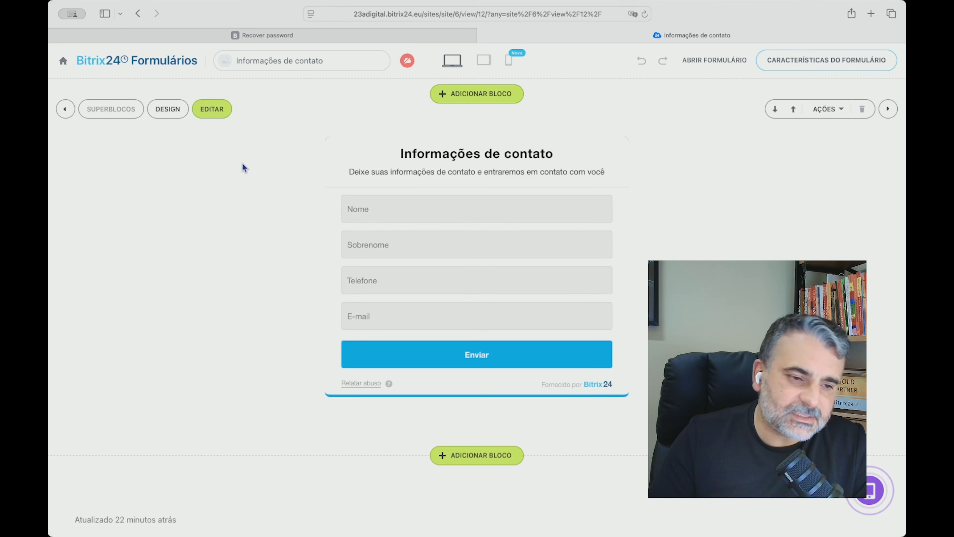
# Step: Open the contact form's fields for editing and search the CRM fields available to add for "pagamen"
pyautogui.click(205, 113)
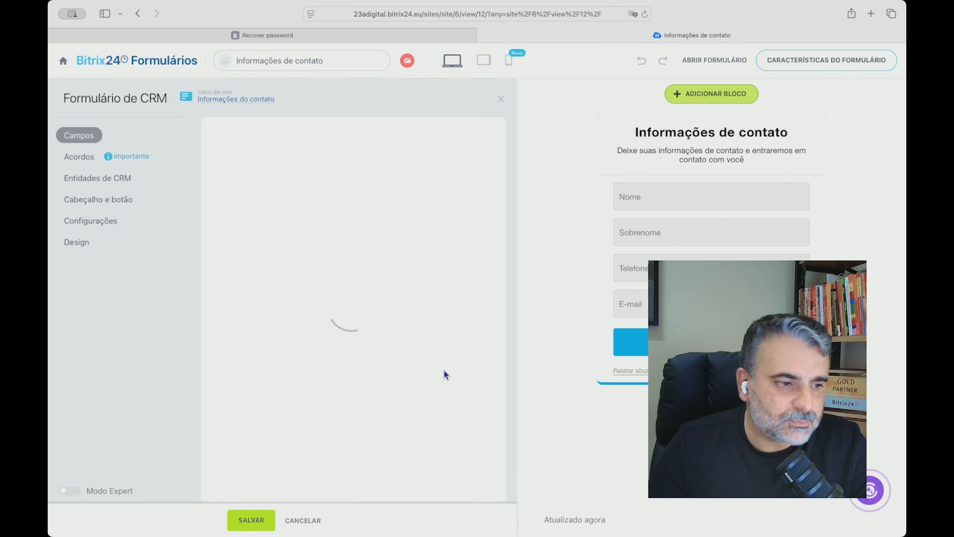
pyautogui.click(228, 449)
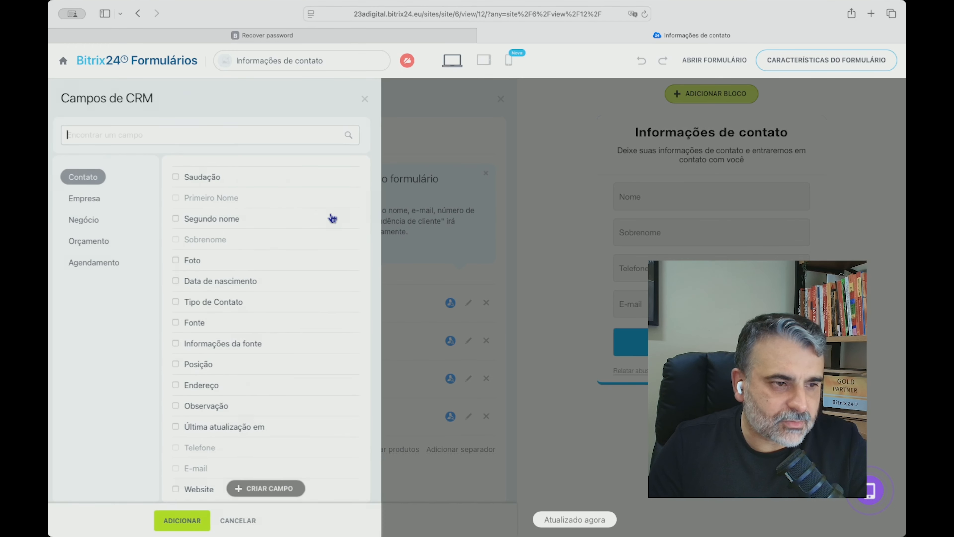
pyautogui.click(187, 132)
pyautogui.write('forma')
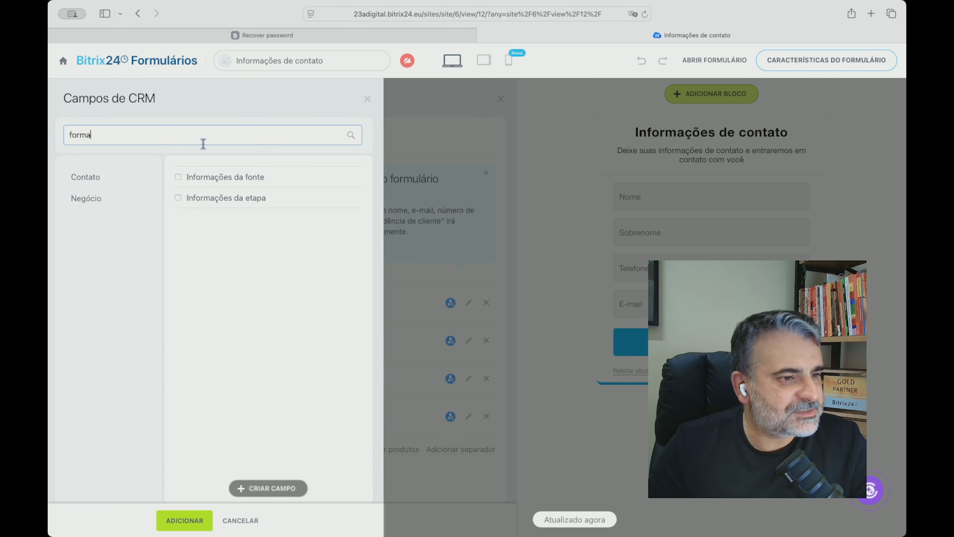
pyautogui.write('pa')
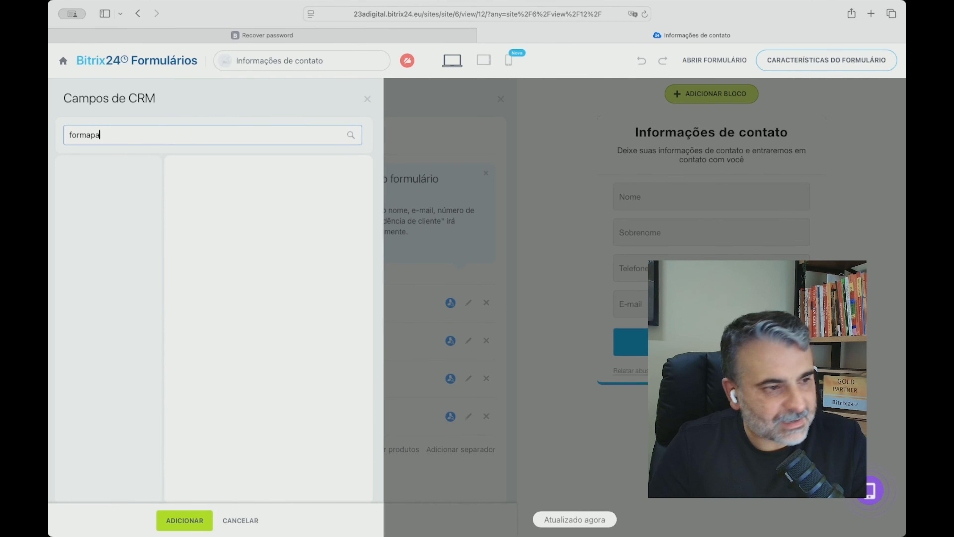
pyautogui.press('BackSpace')
pyautogui.press('BackSpace')
pyautogui.press('BackSpace')
pyautogui.press('BackSpace')
pyautogui.press('BackSpace')
pyautogui.press('BackSpace')
pyautogui.press('BackSpace')
pyautogui.write('pagamen')
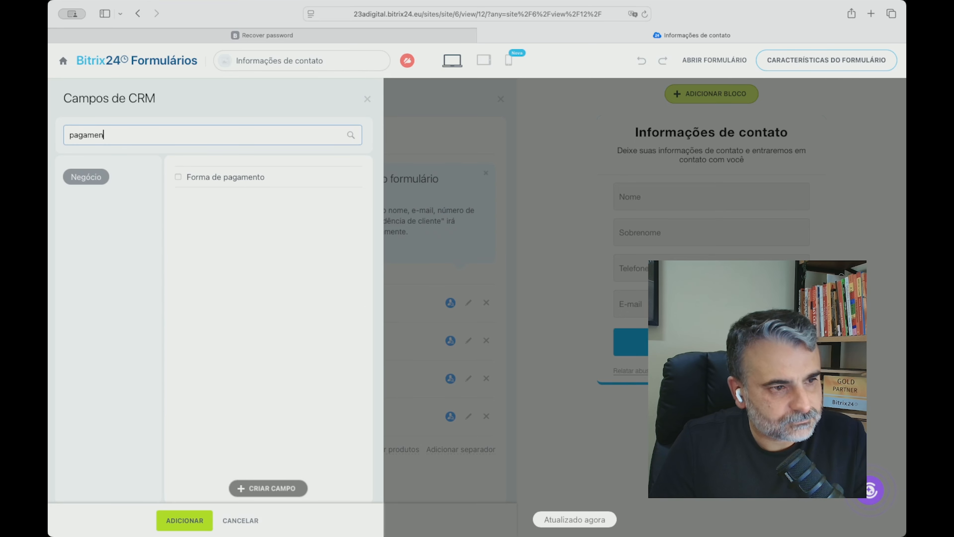
# Step: Add the deal field Forma de pagamento to the contact form and open that field's settings
pyautogui.click(177, 179)
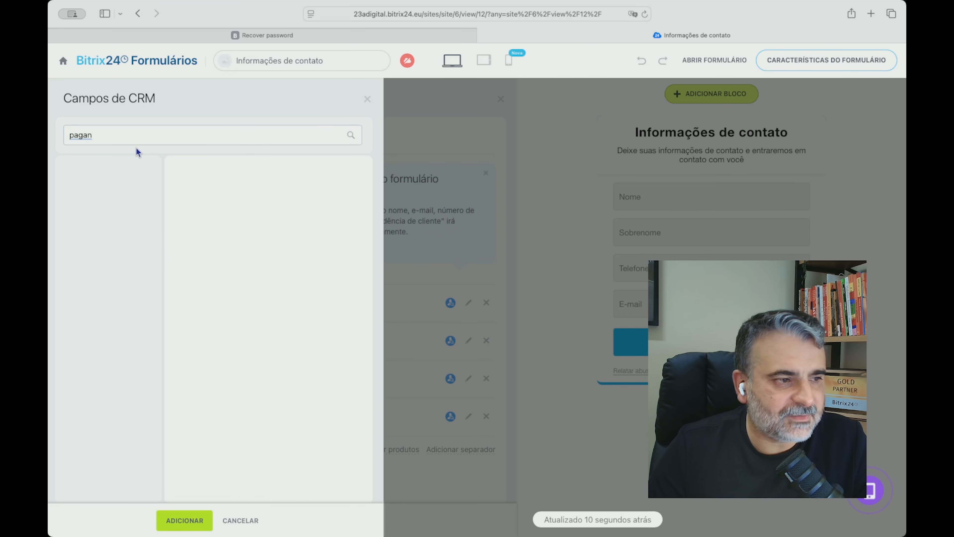
pyautogui.press('BackSpace')
pyautogui.click(178, 177)
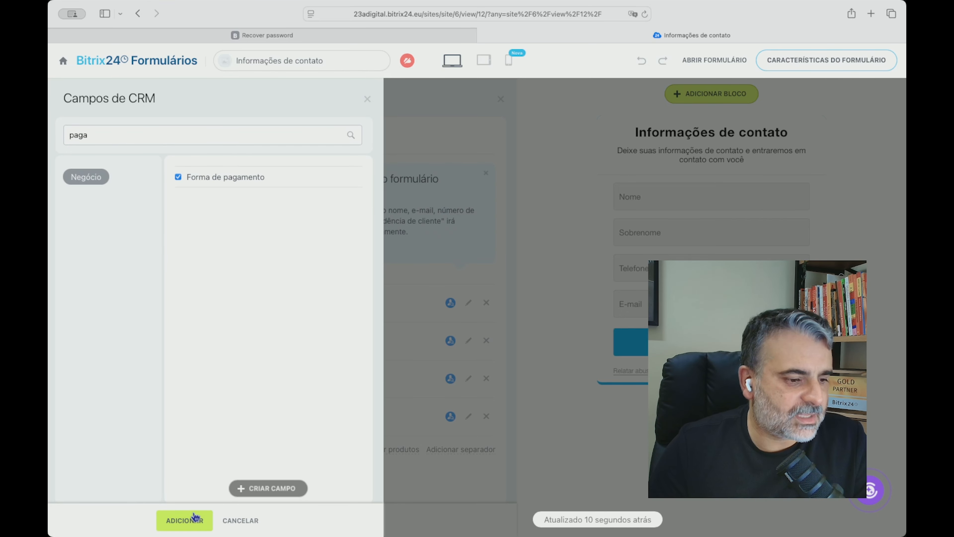
pyautogui.click(188, 519)
pyautogui.scroll(-1, 308, 452)
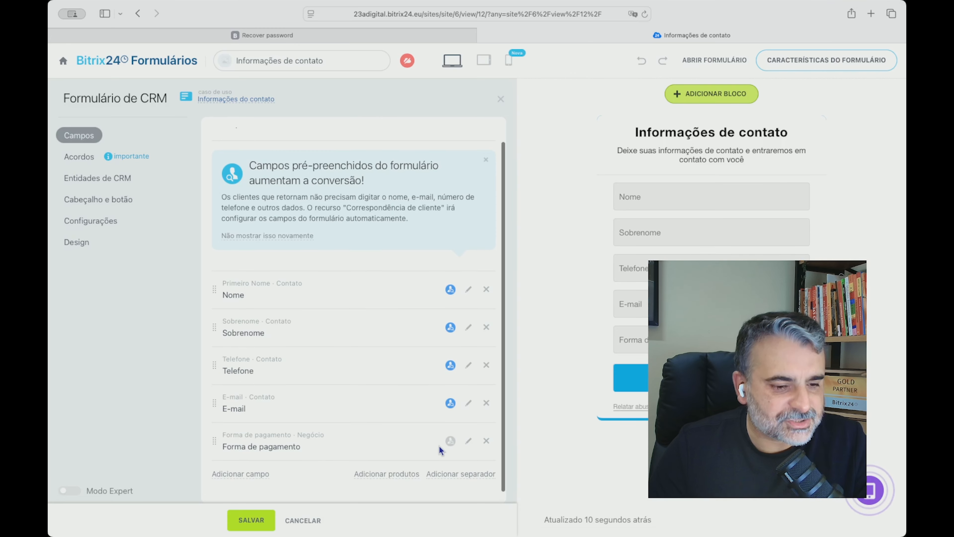
pyautogui.click(469, 440)
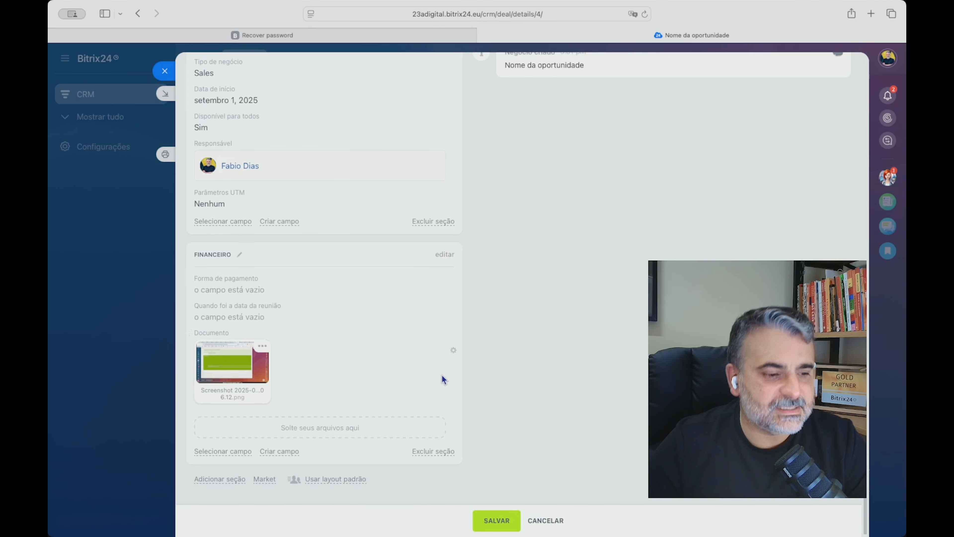
# Step: Make the Documento field in the deal's FINANCEIRO section visible only to selected users and choose the listed user
pyautogui.click(454, 351)
pyautogui.click(465, 390)
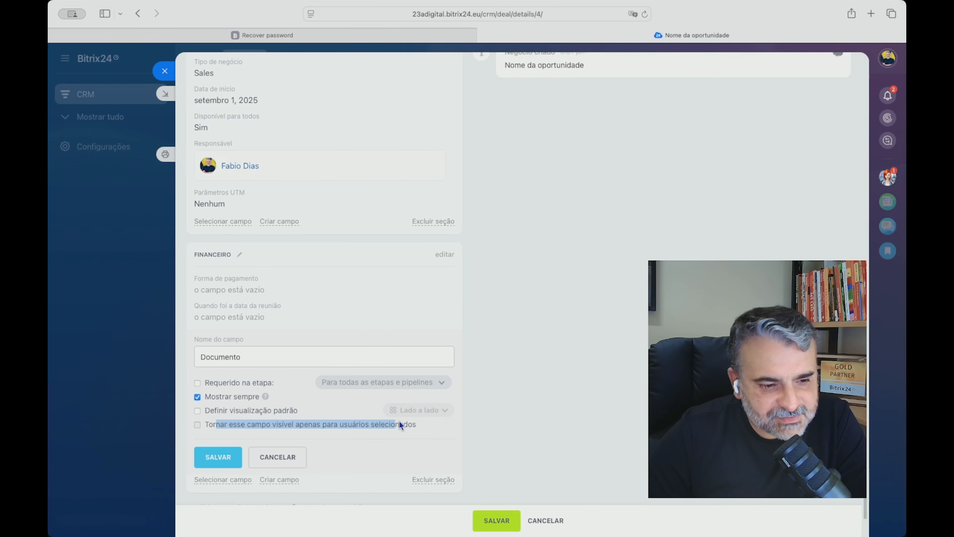
pyautogui.moveTo(399, 420); pyautogui.dragTo(400, 422)
pyautogui.click(189, 414)
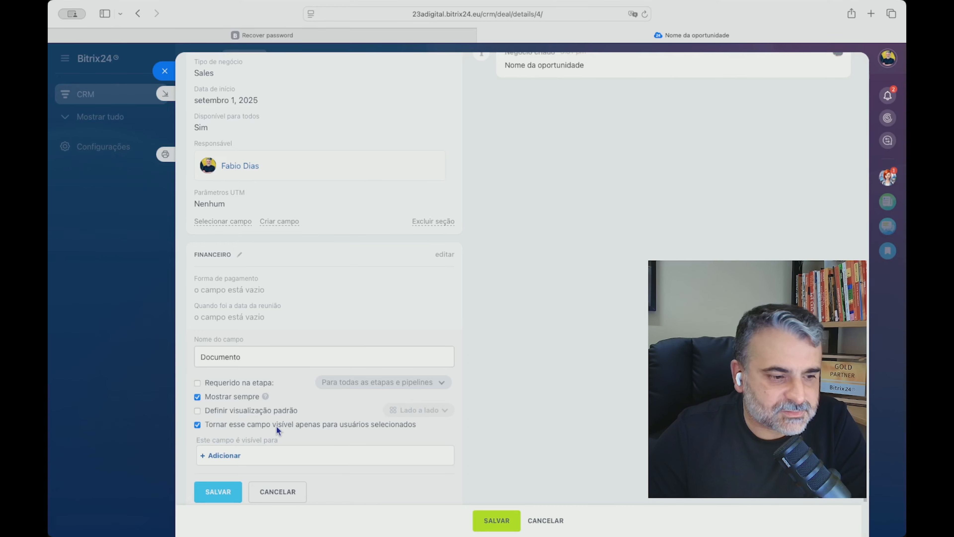
pyautogui.click(225, 455)
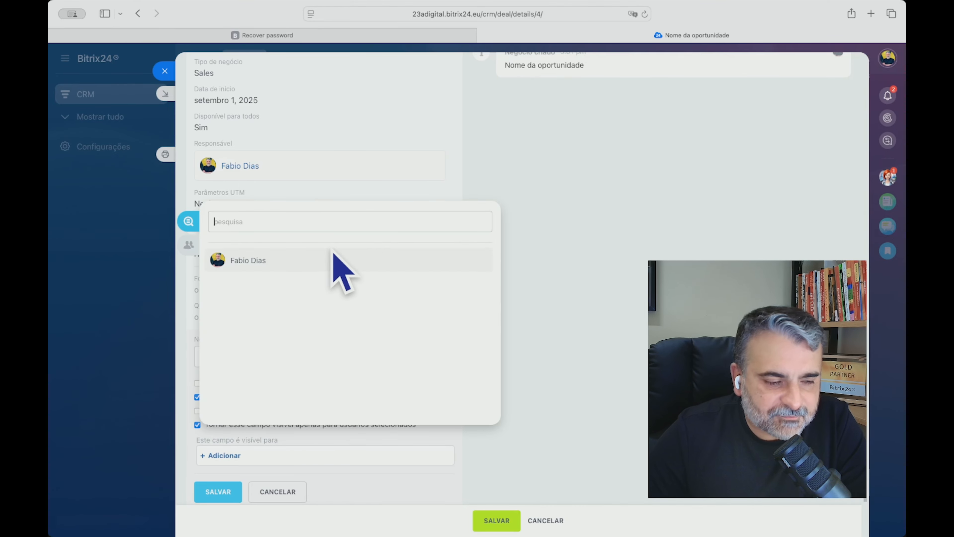
pyautogui.click(258, 259)
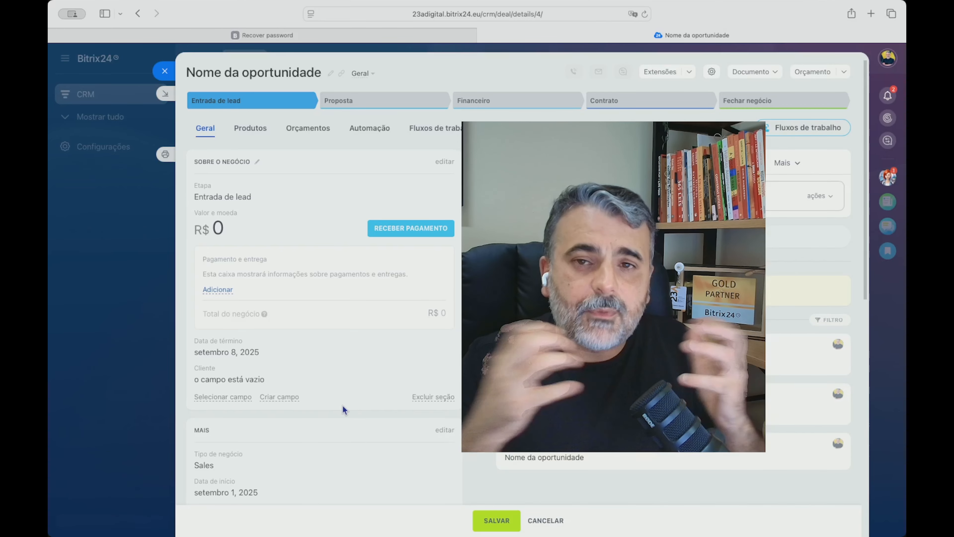
# Step: Hide the Tipo de negócio field from the deal's MAIS section
pyautogui.scroll(-5, 424, 438)
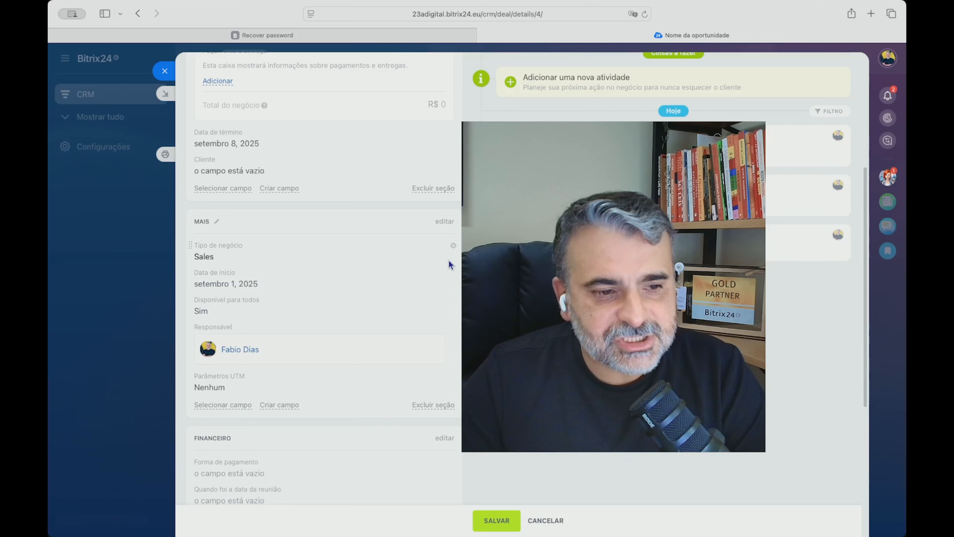
pyautogui.click(453, 247)
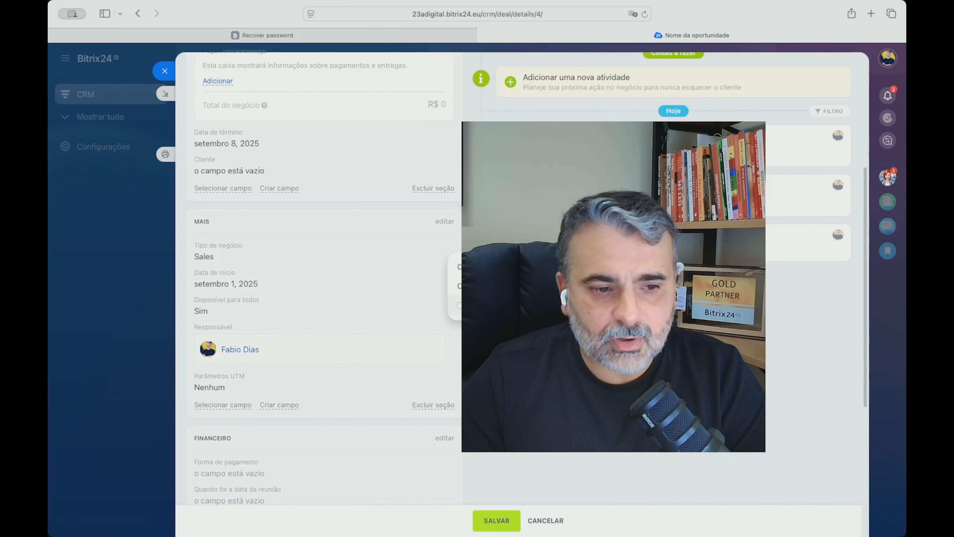
pyautogui.press('super+Tab')
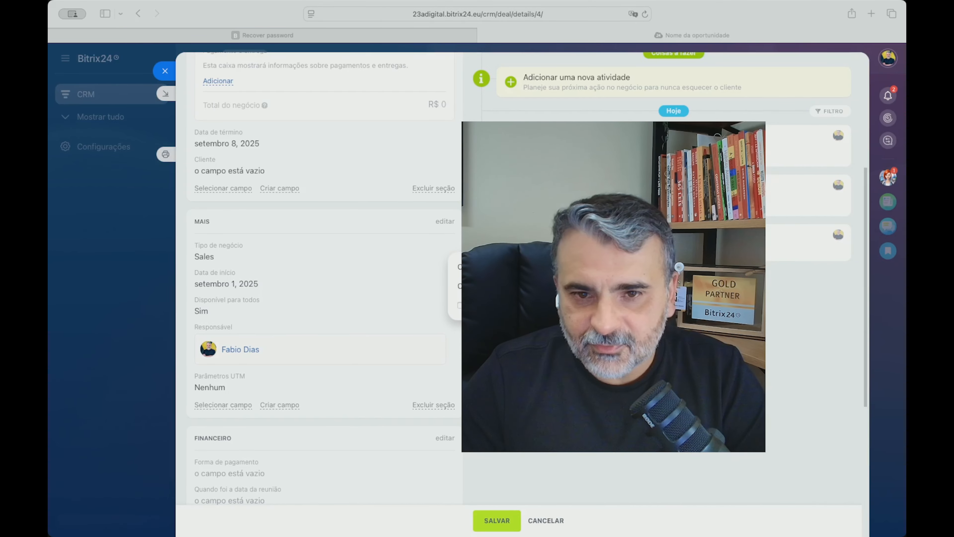
pyautogui.press('super+Tab')
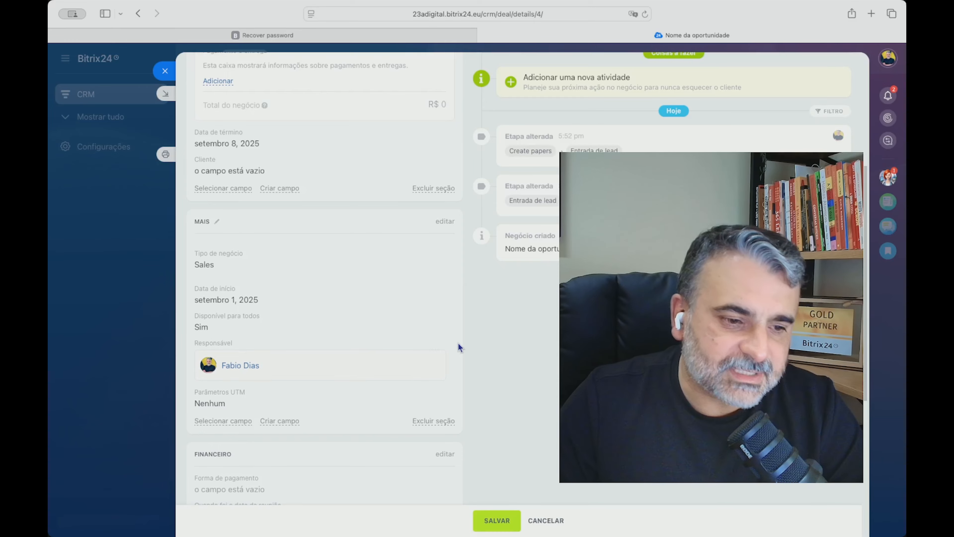
pyautogui.click(455, 355)
pyautogui.click(479, 377)
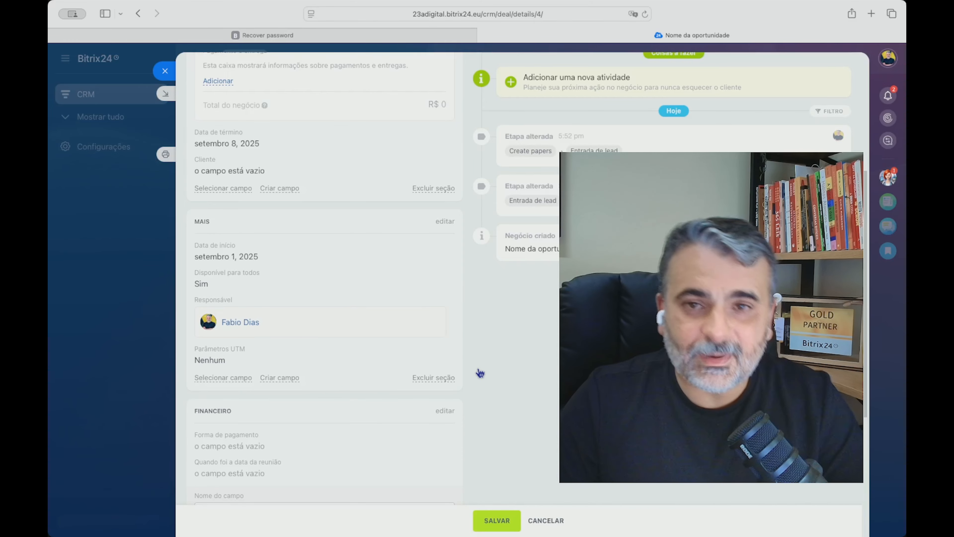